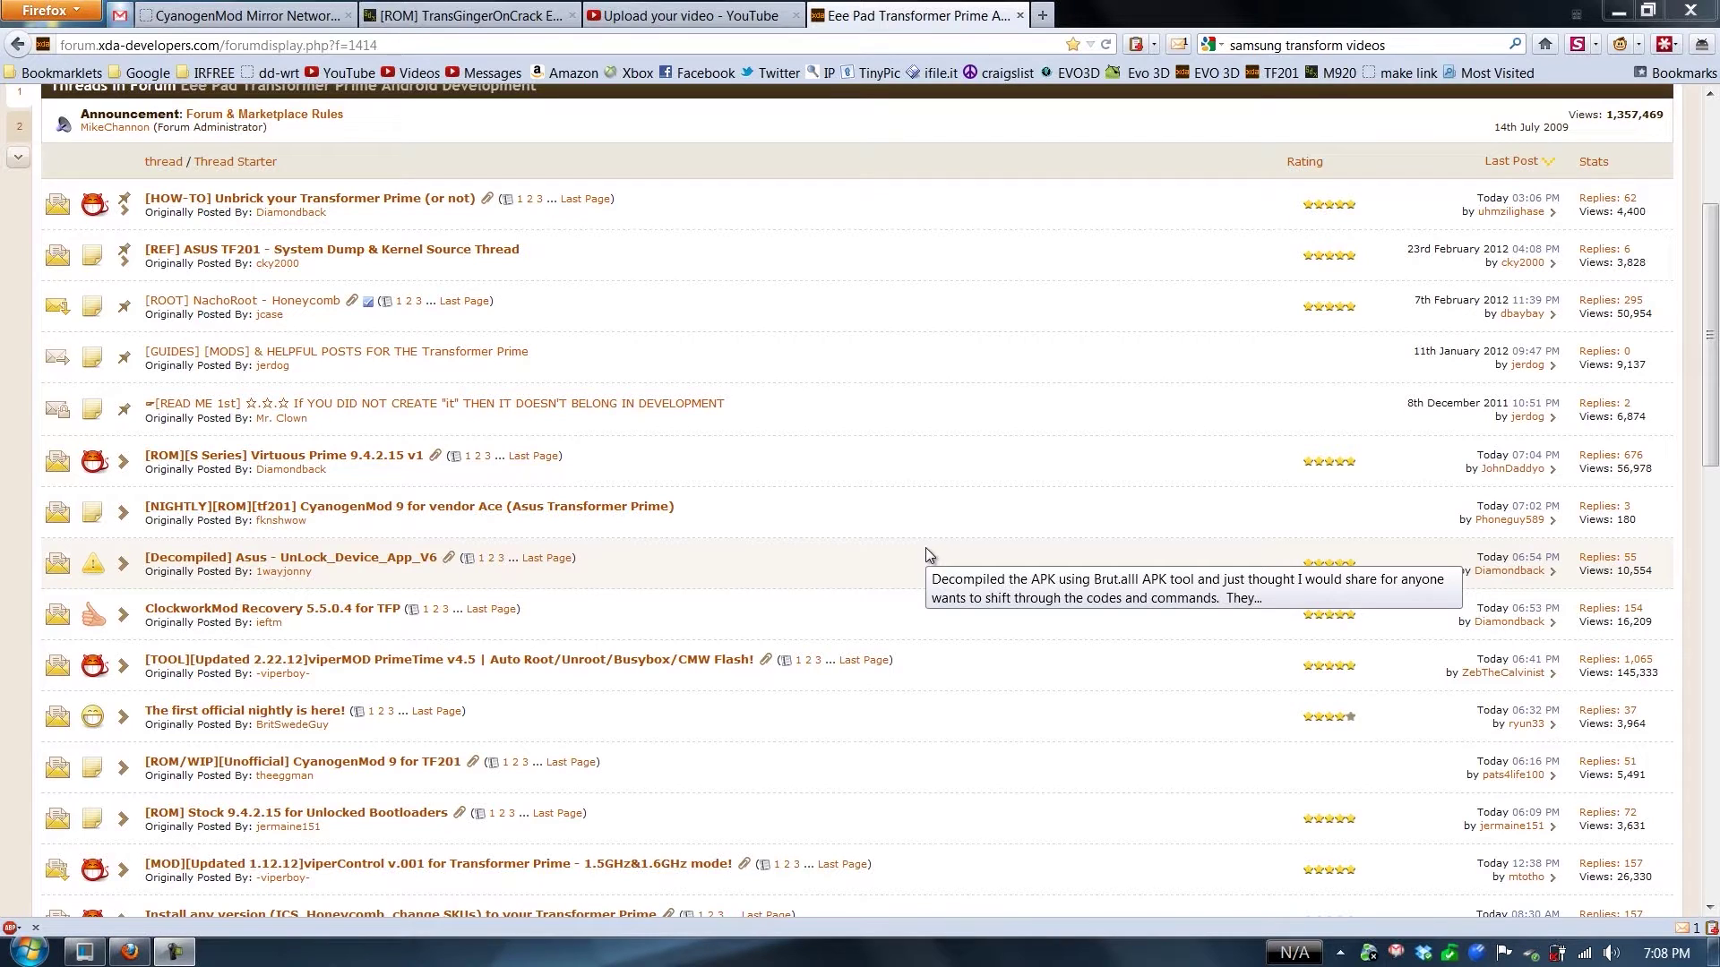
scroll(807, 336, up, 4)
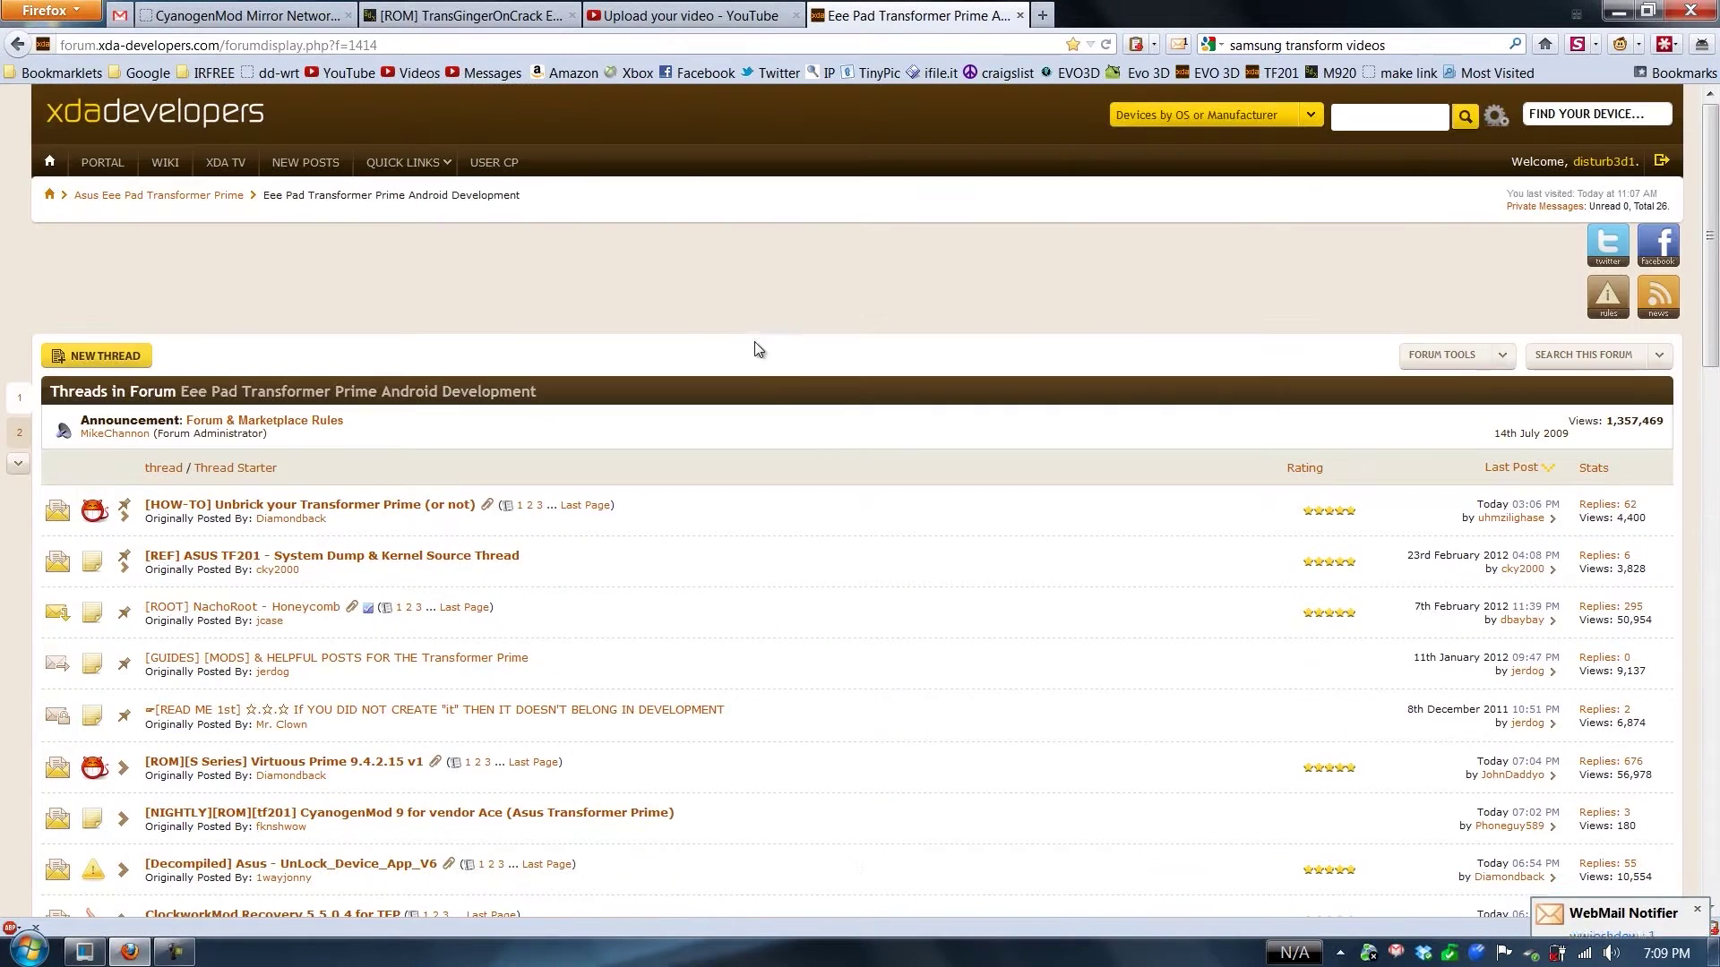
scroll(672, 316, down, 3)
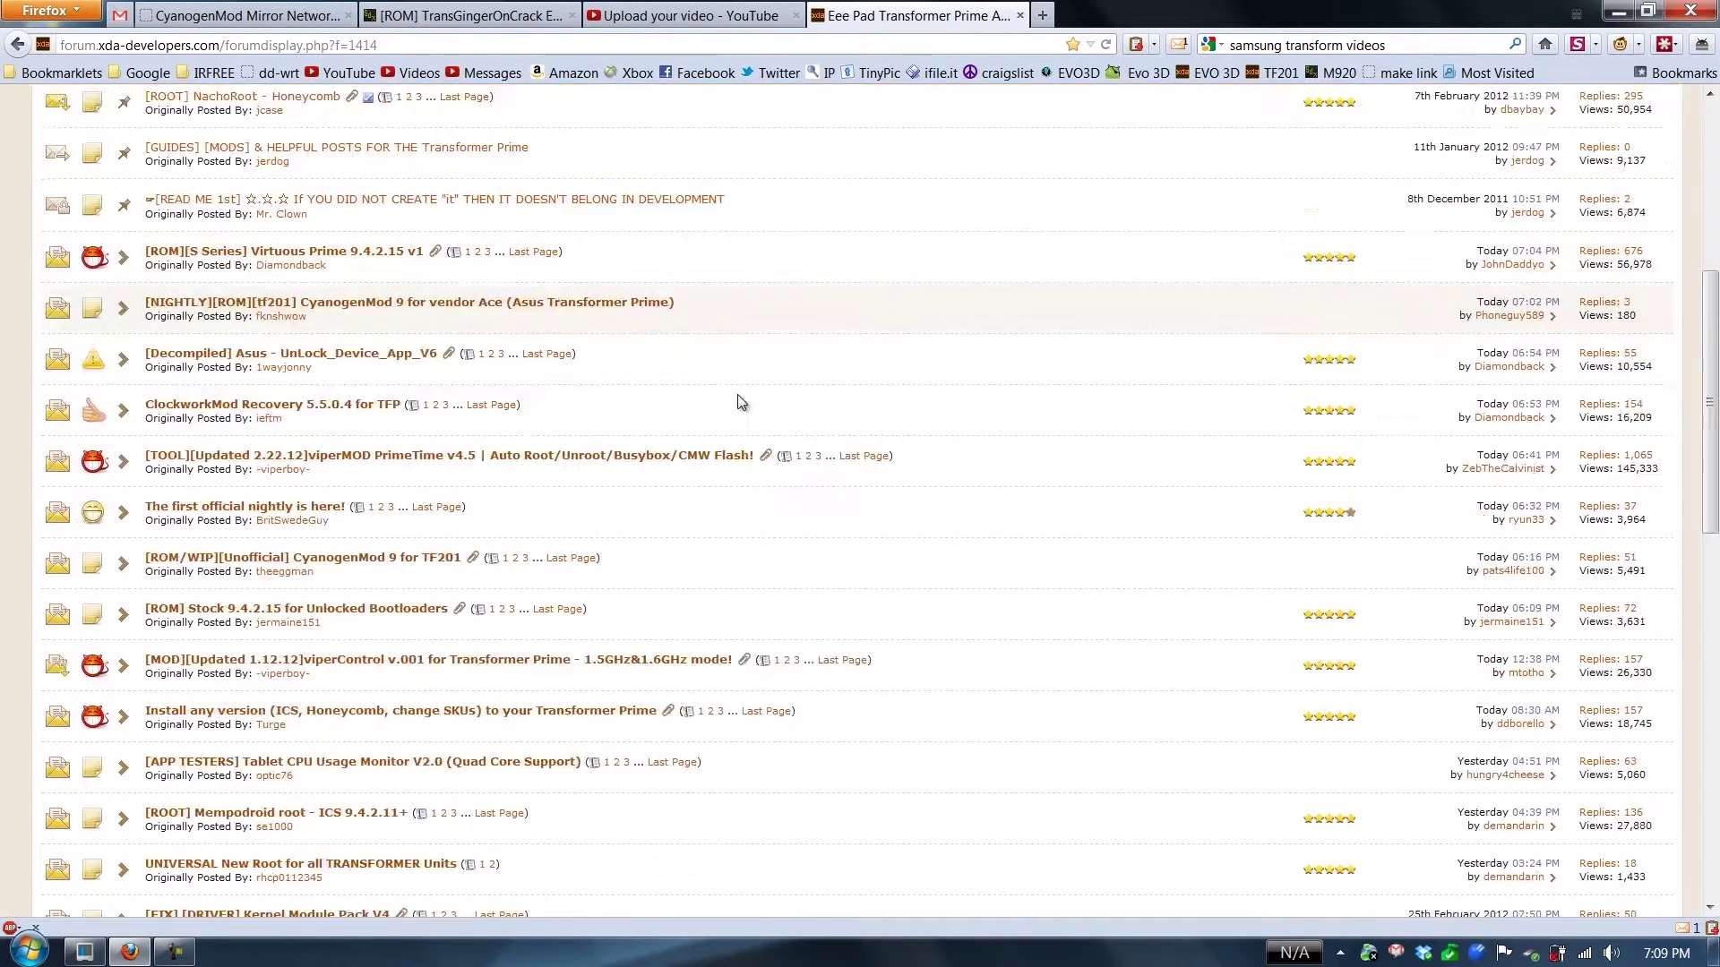
scroll(738, 403, down, 2)
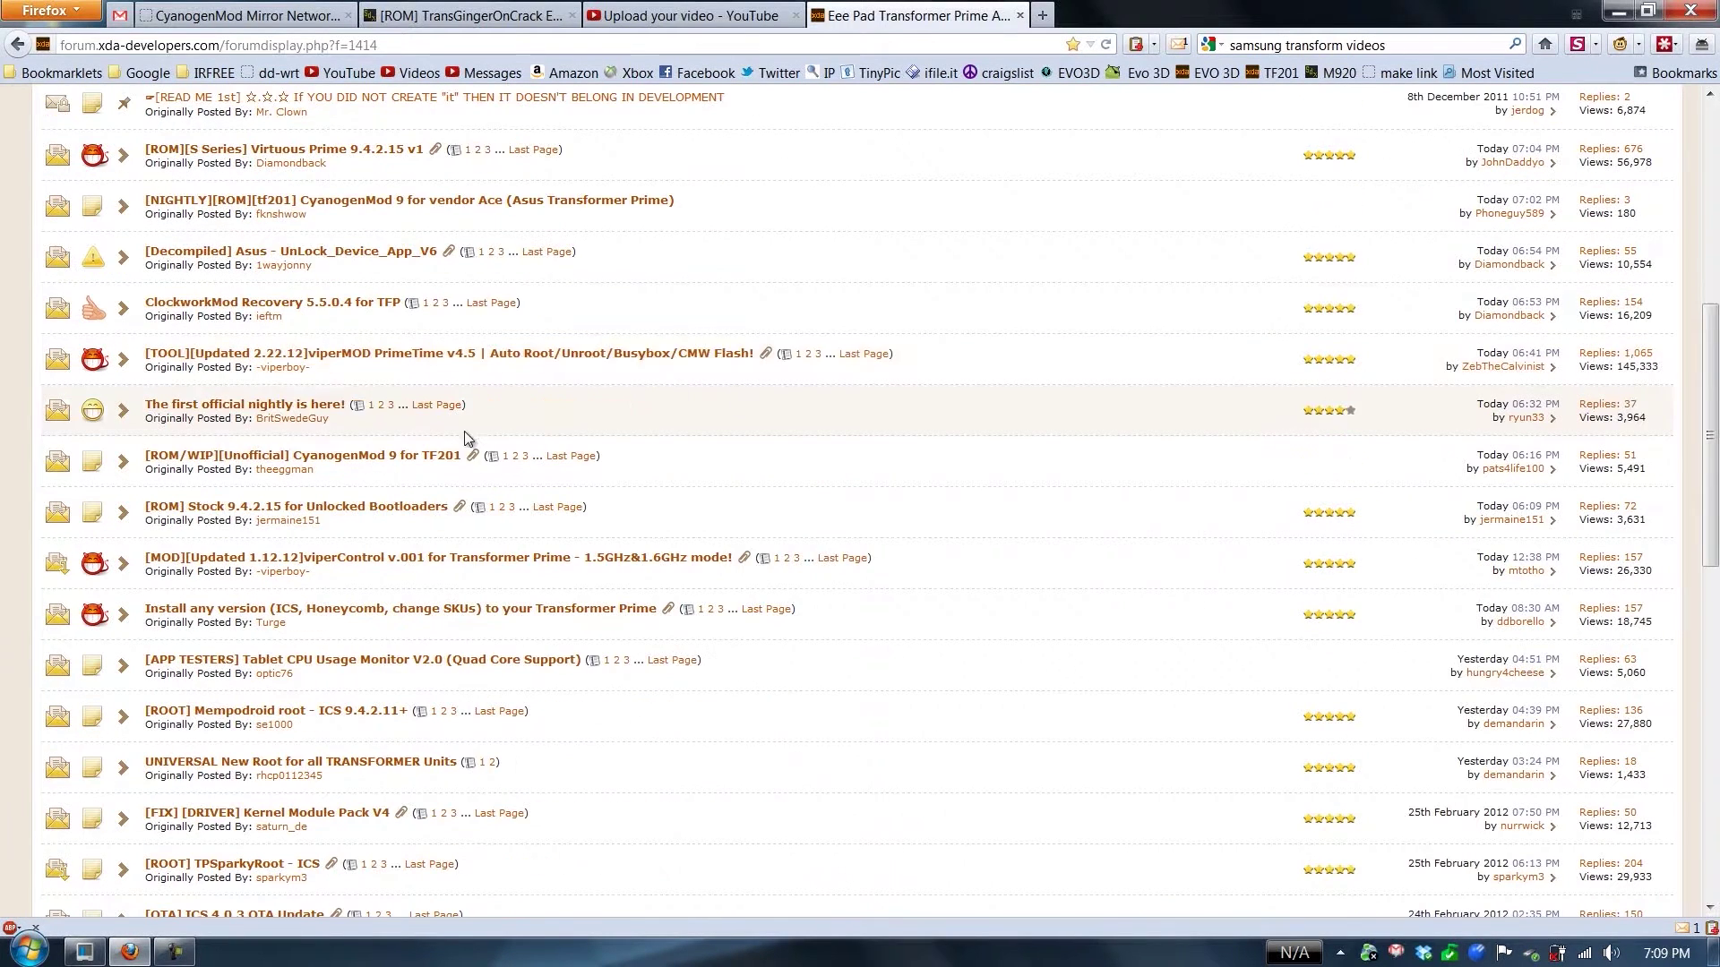
Open the [TOOL] viperMOD PrimeTime v4.5 thread from the Transformer Prime development thread list
click(464, 355)
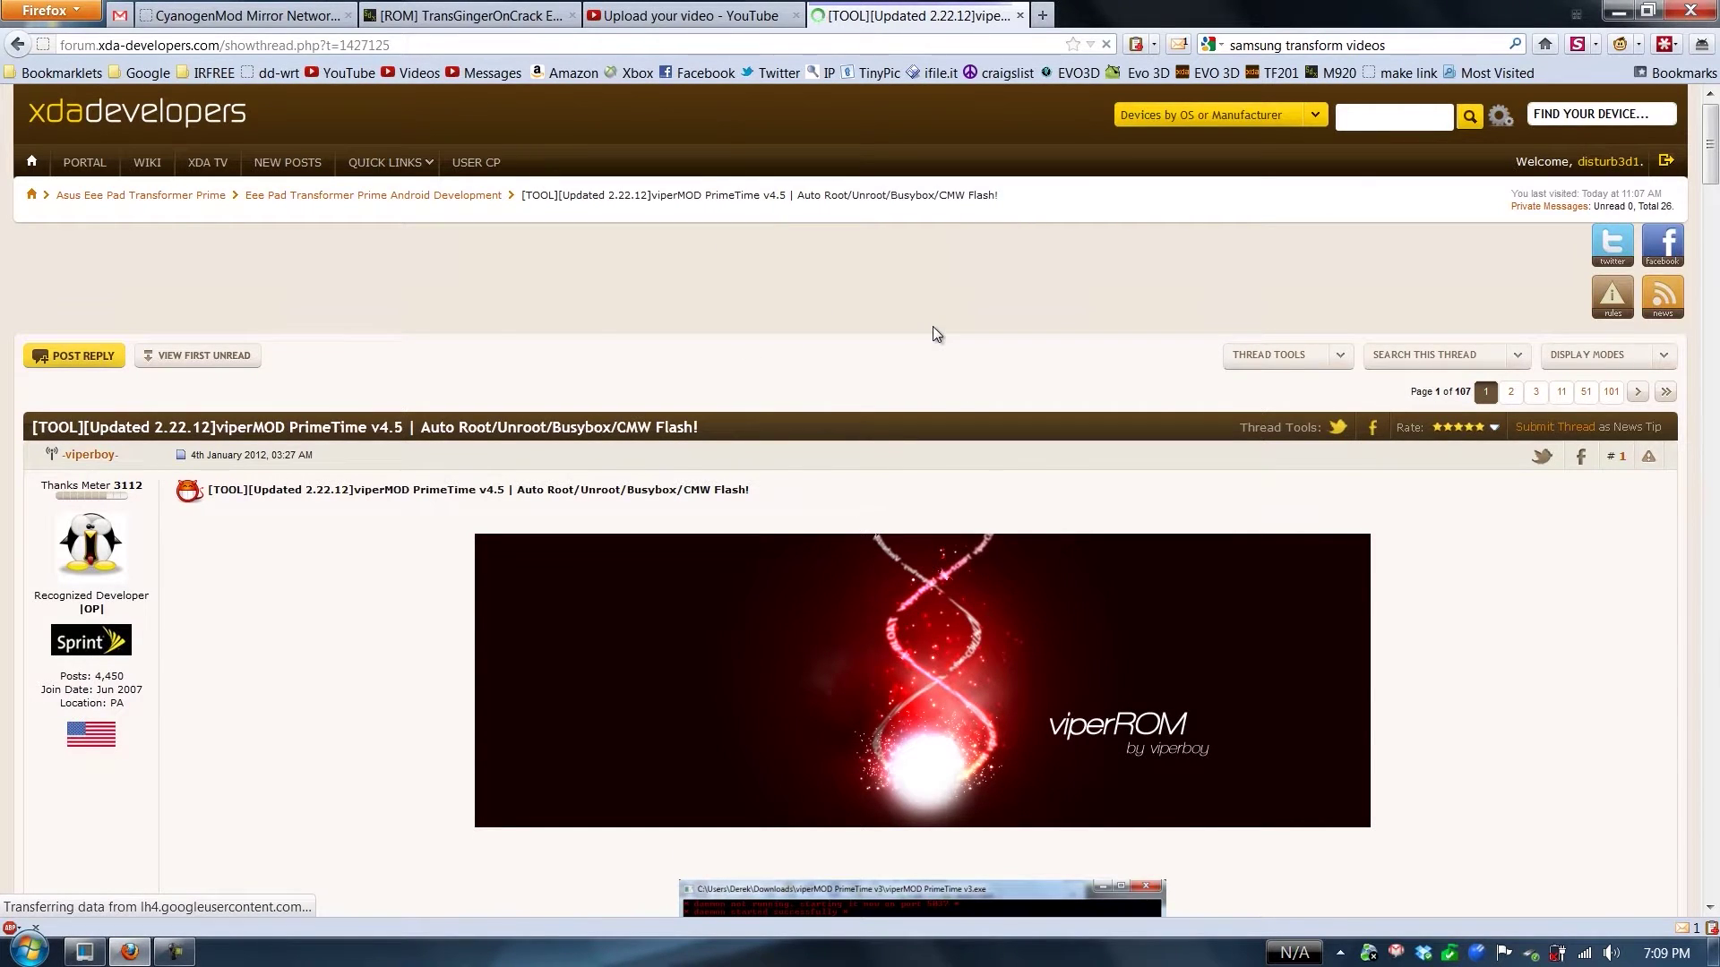
Download viperMOD PrimeTime v4.5.zip (16.03 MB) through DownThemAll
key(ctrl+Page_Up)
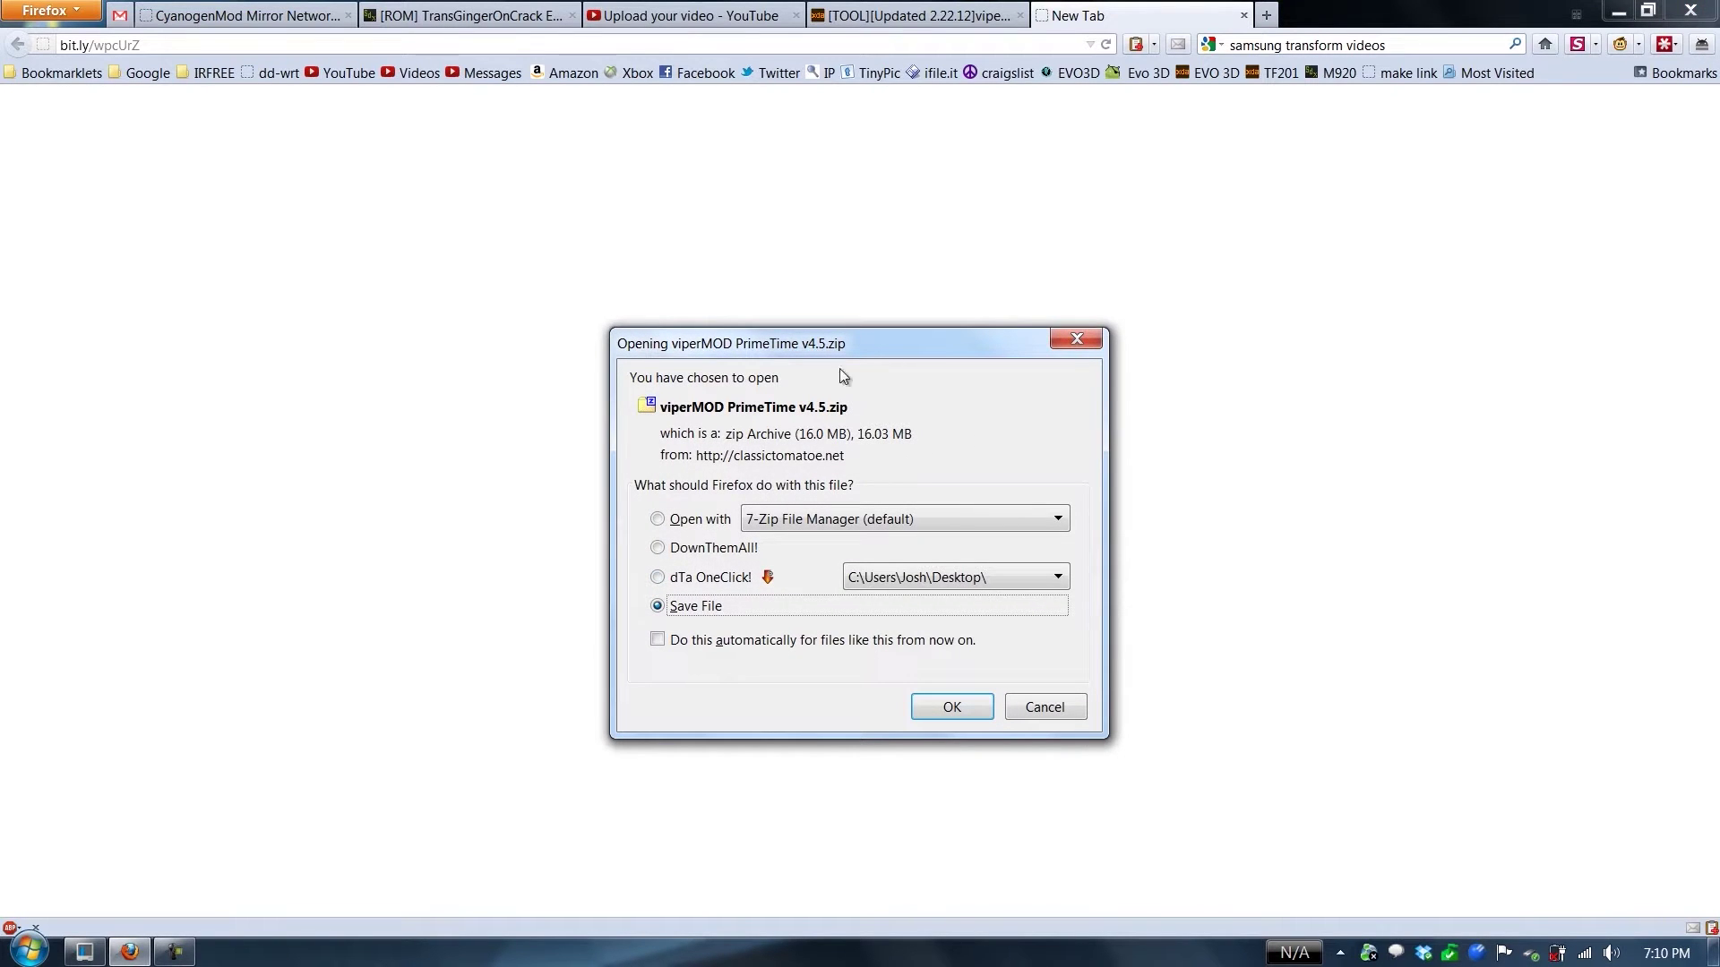
click(767, 577)
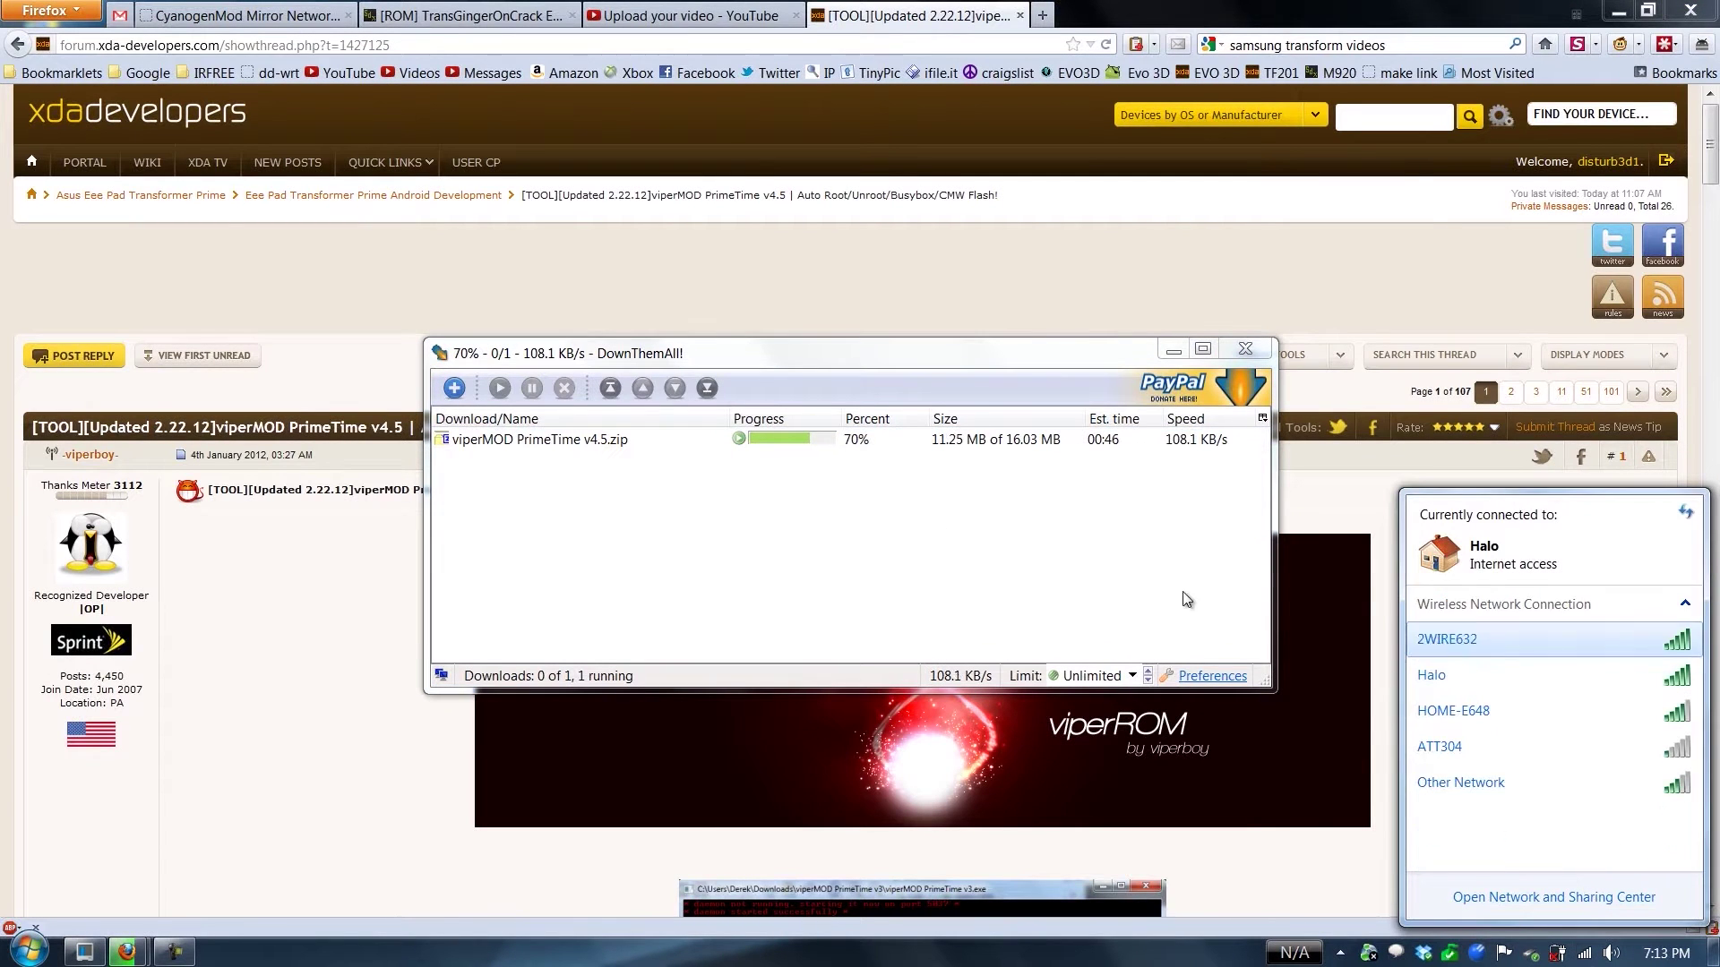
click(1149, 588)
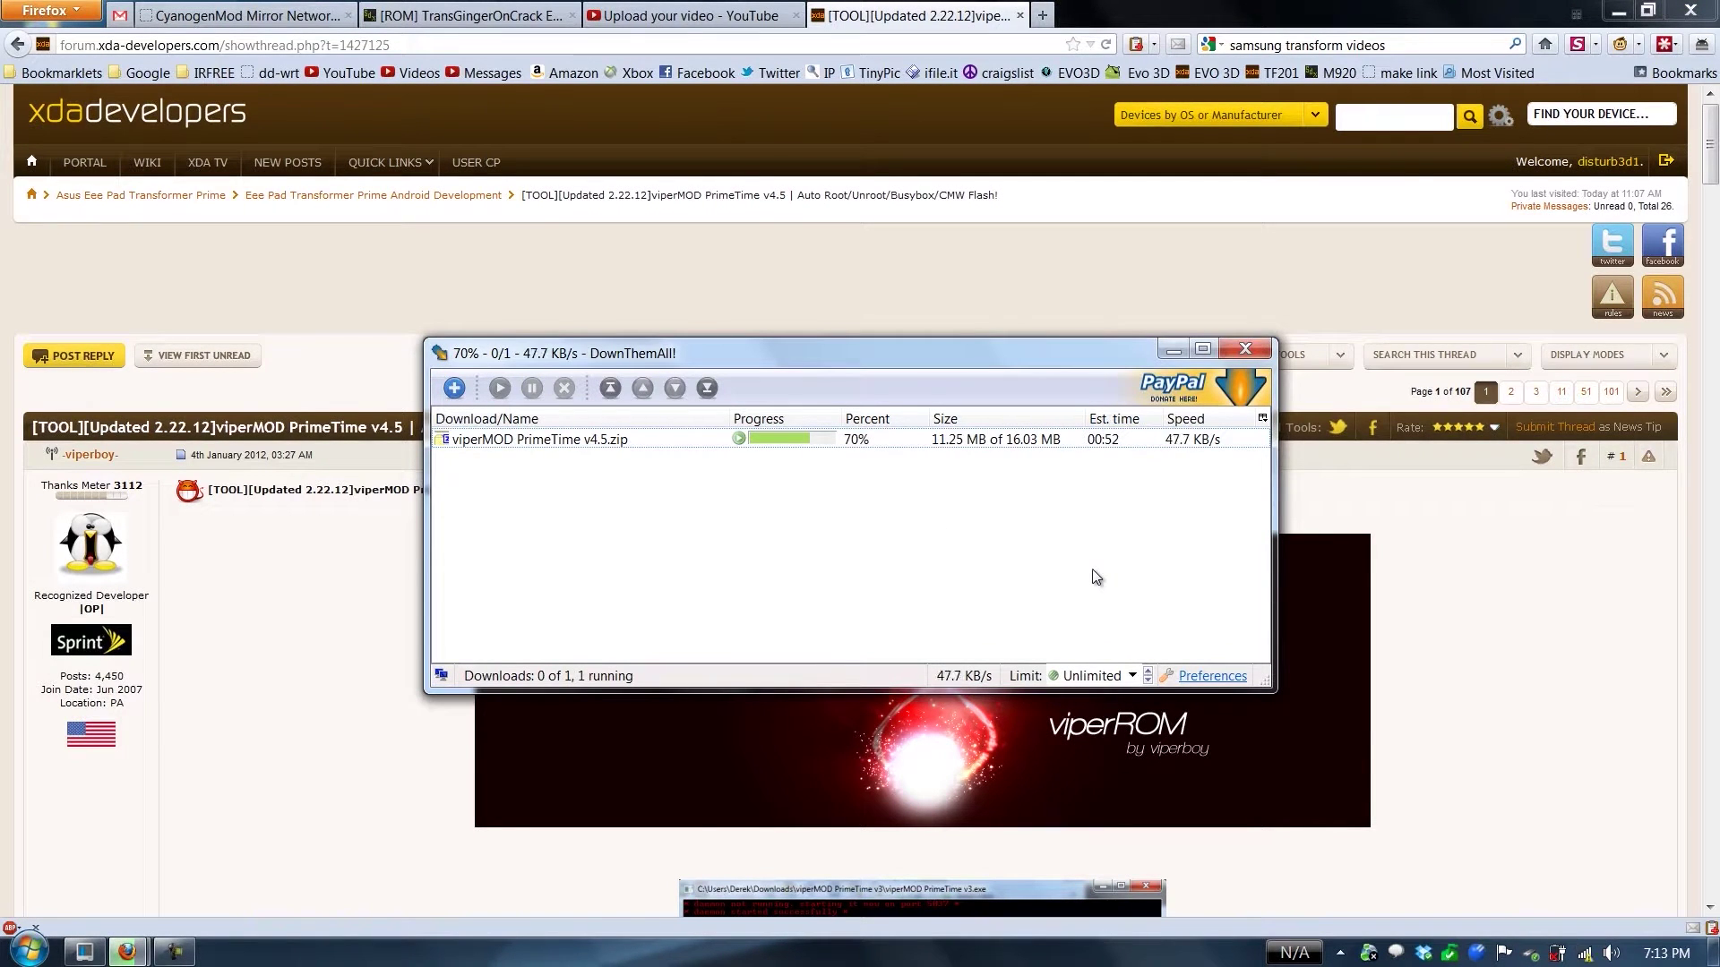
click(692, 14)
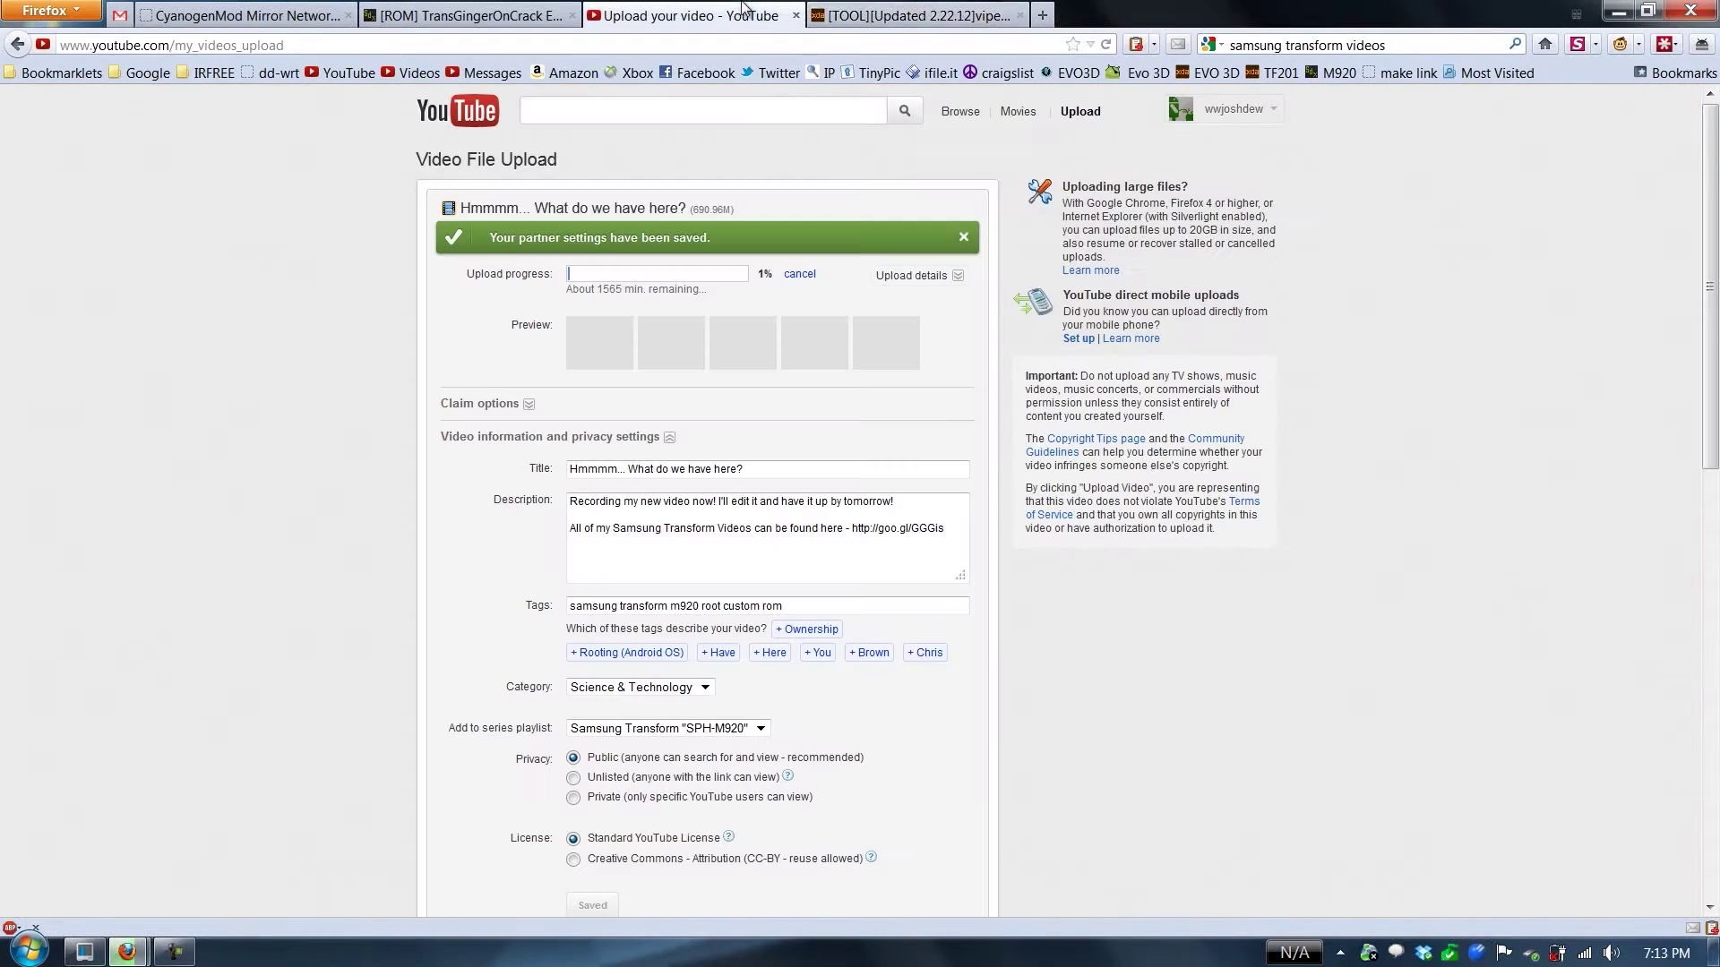
click(912, 10)
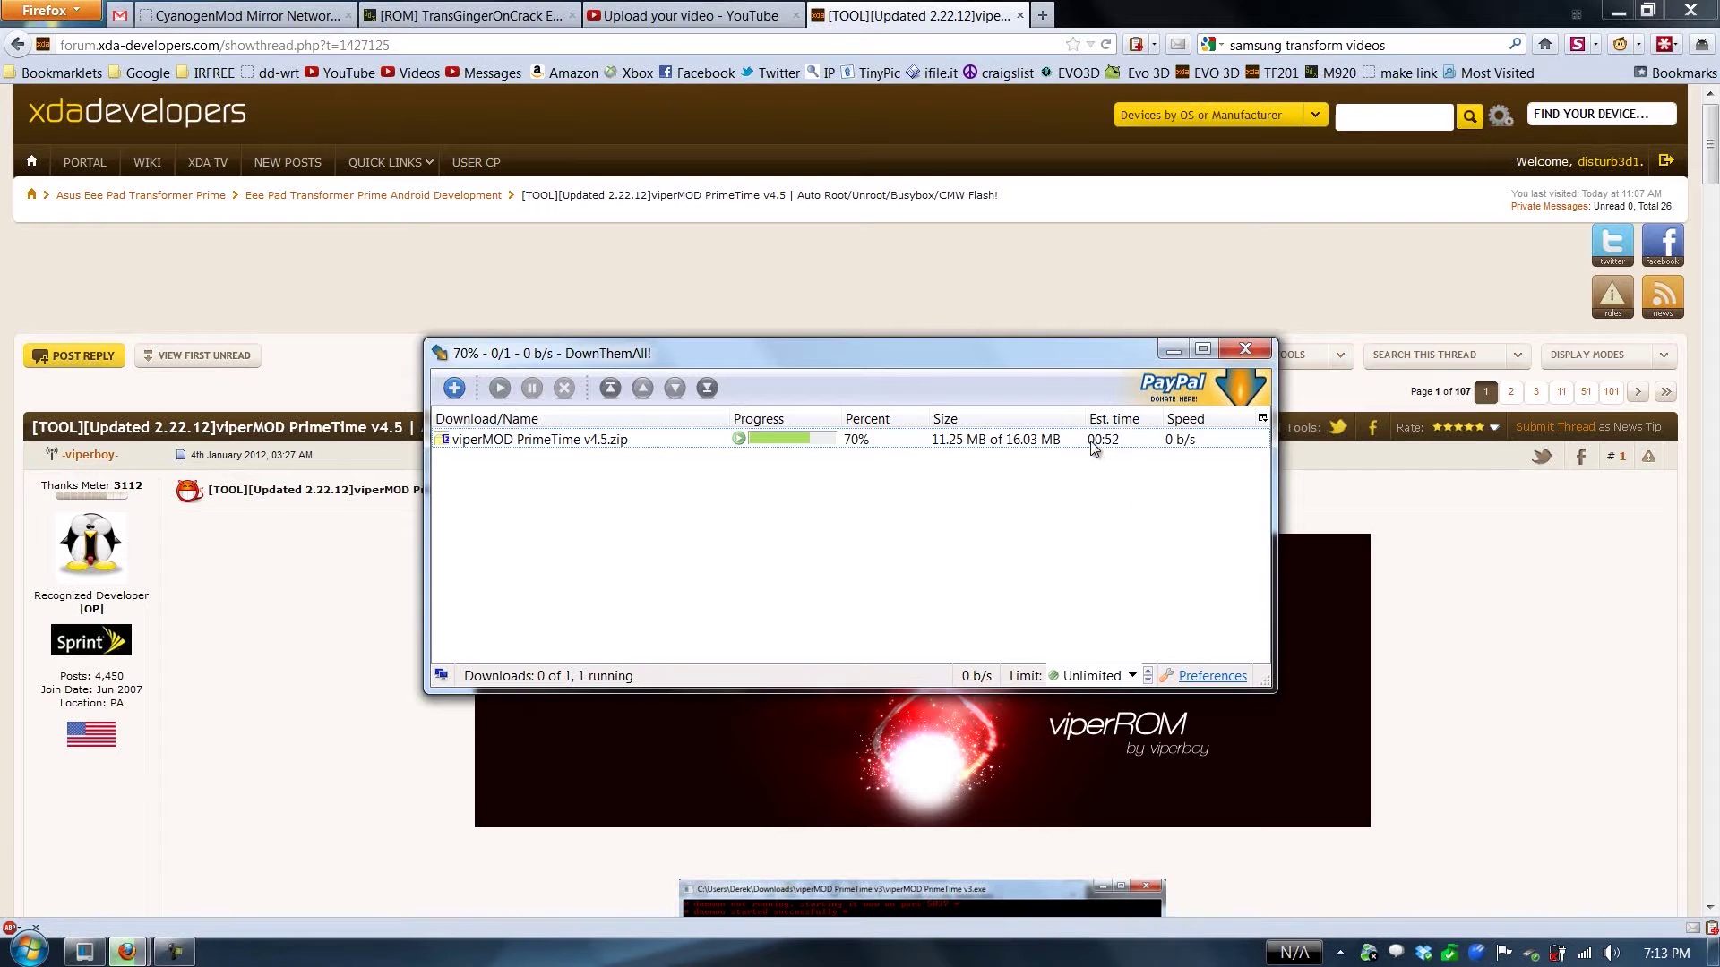
click(556, 438)
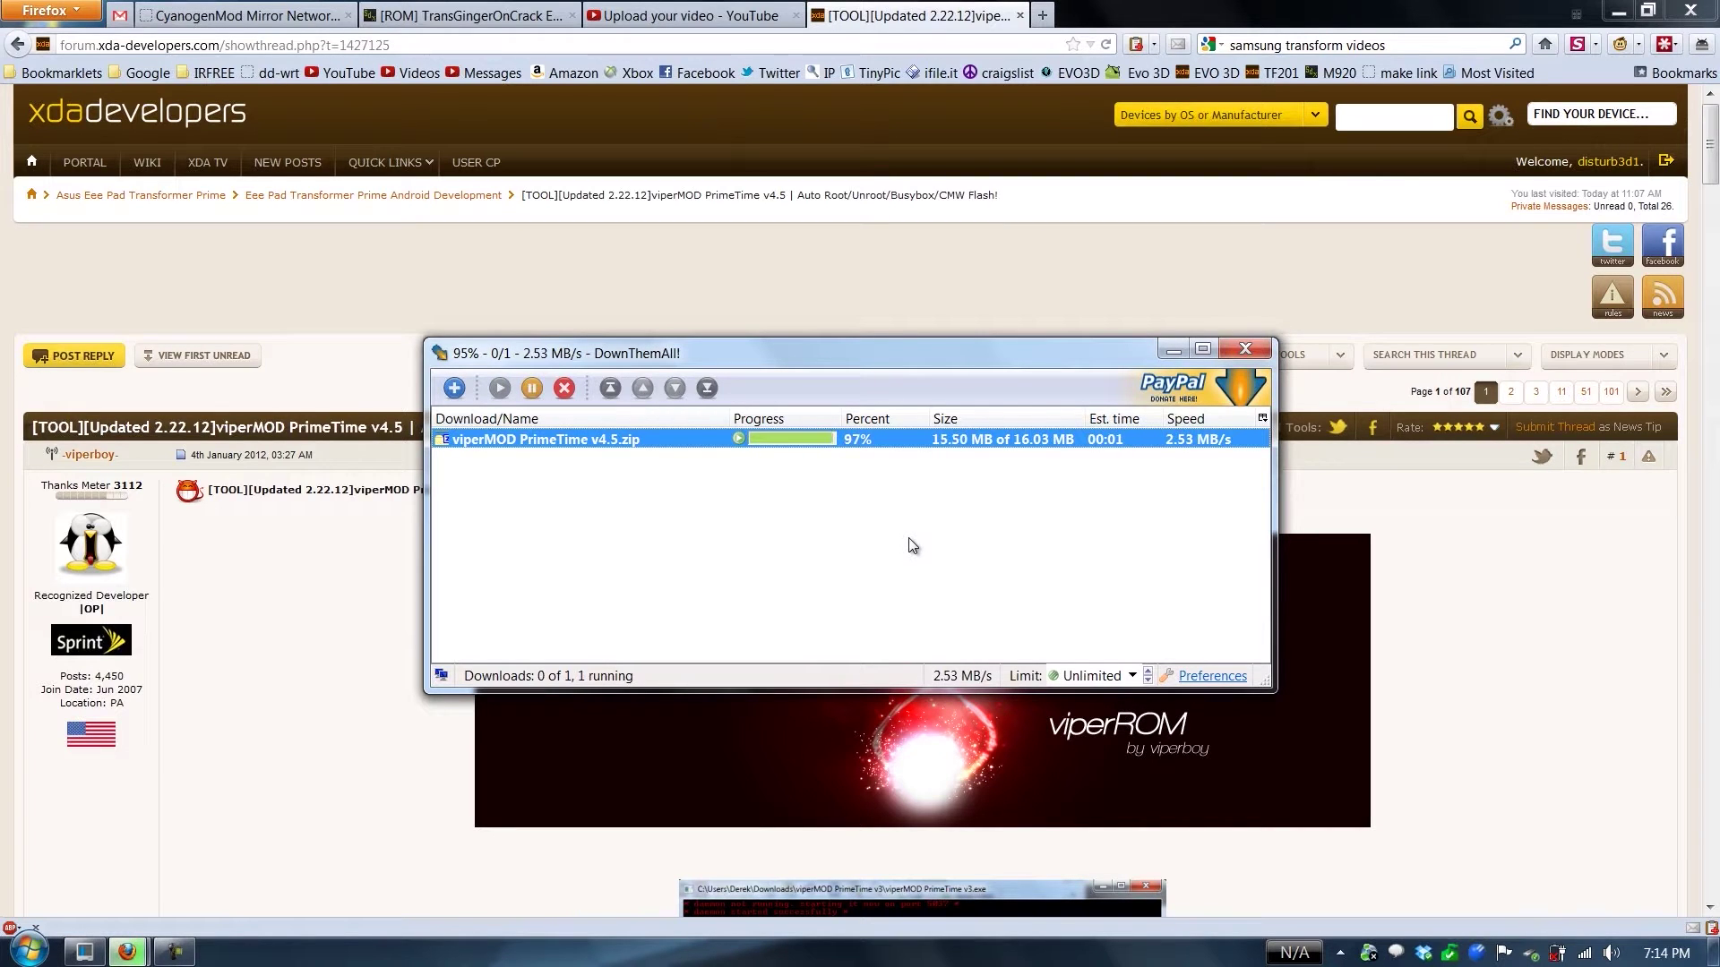
click(1246, 349)
Permanently delete the downloaded viperMOD PrimeTime zip from the desktop
click(1715, 953)
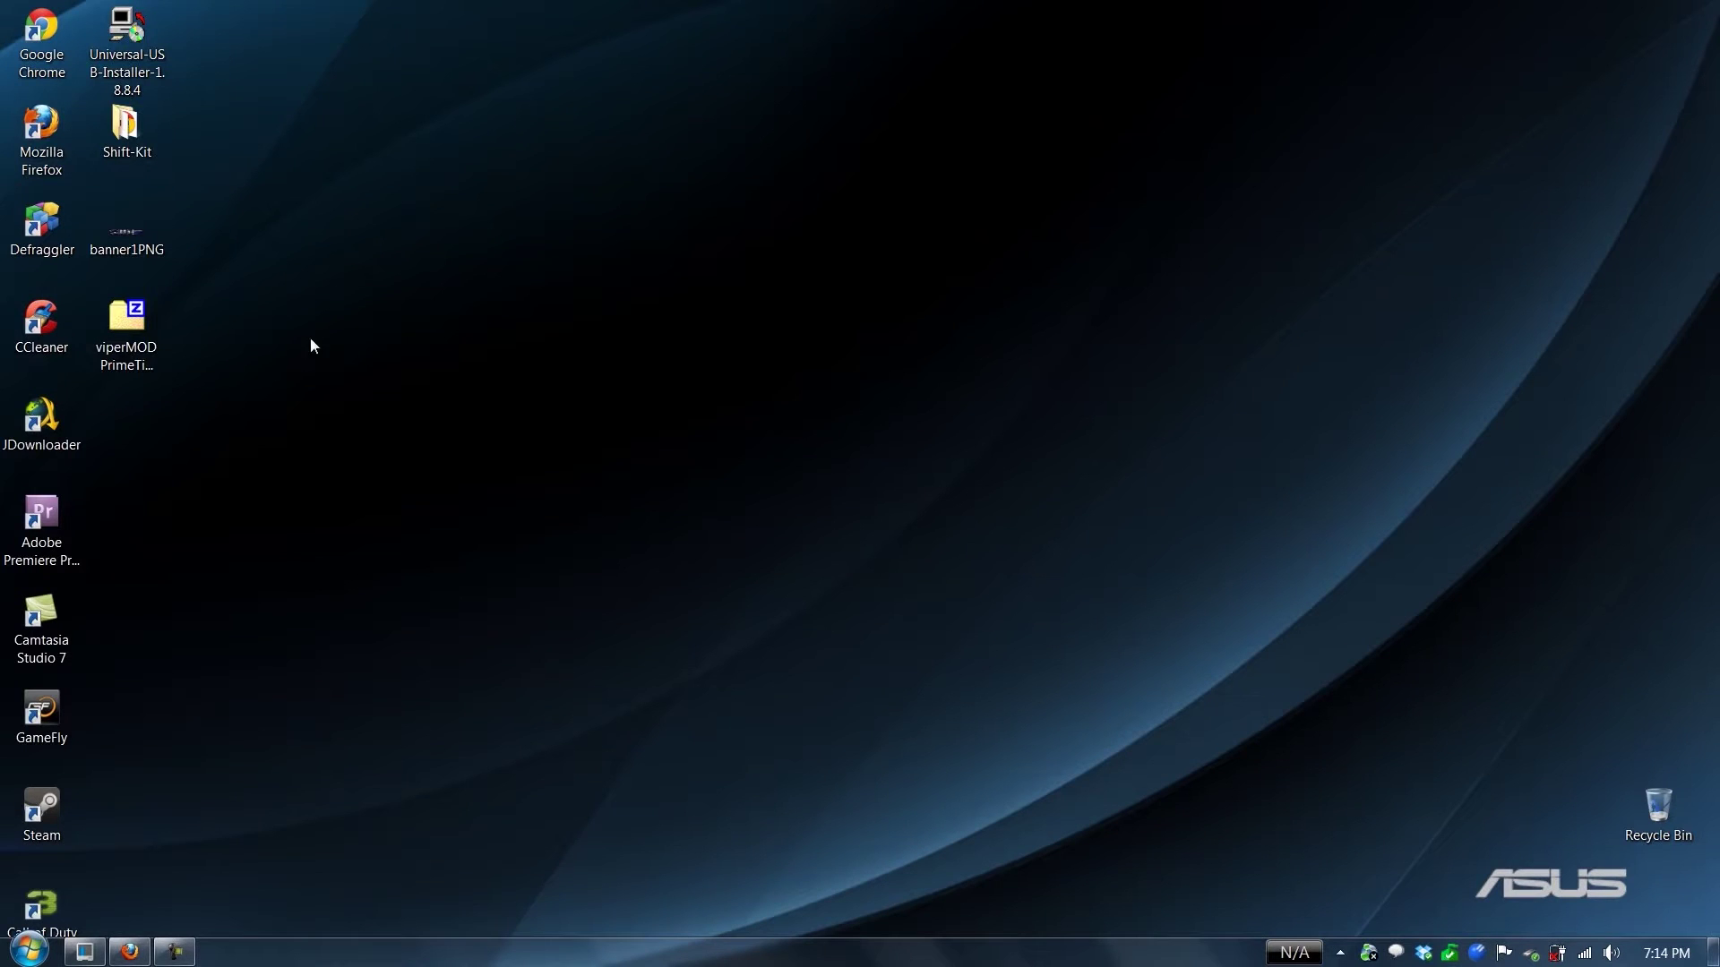
click(142, 339)
key(shift+Delete)
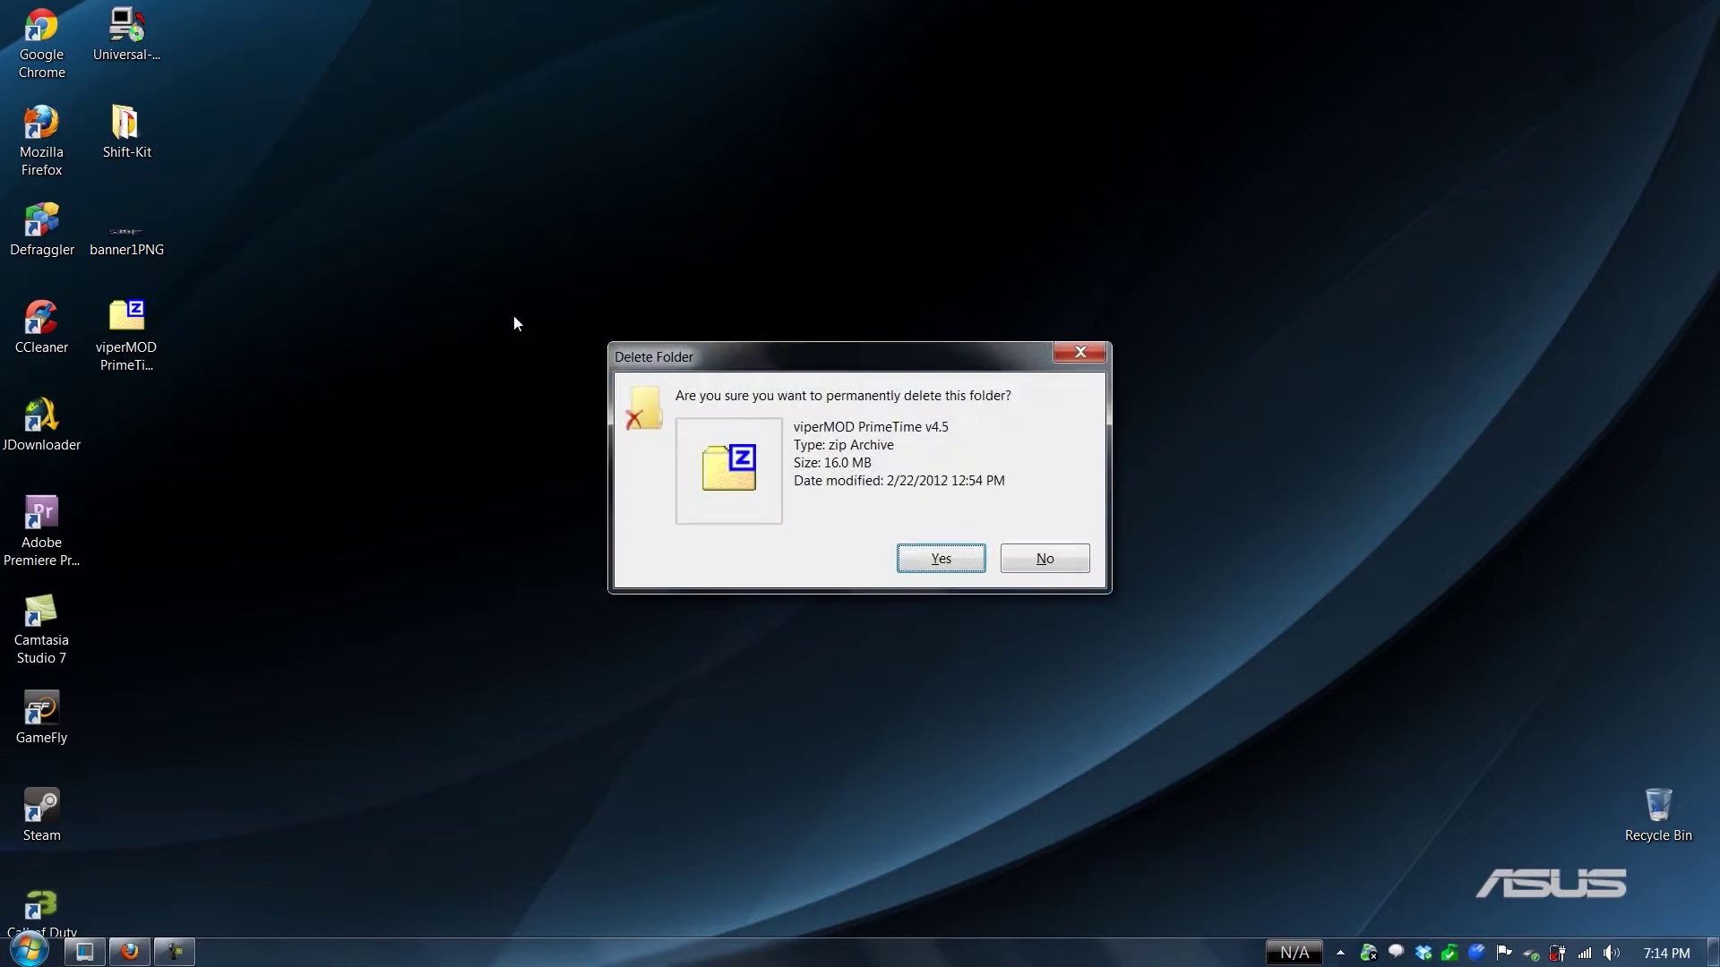
key(Return)
Re-download viperMOD PrimeTime v4.5.zip from the thread's Windows (v4.5) bit.ly link via DownThemAll
click(130, 952)
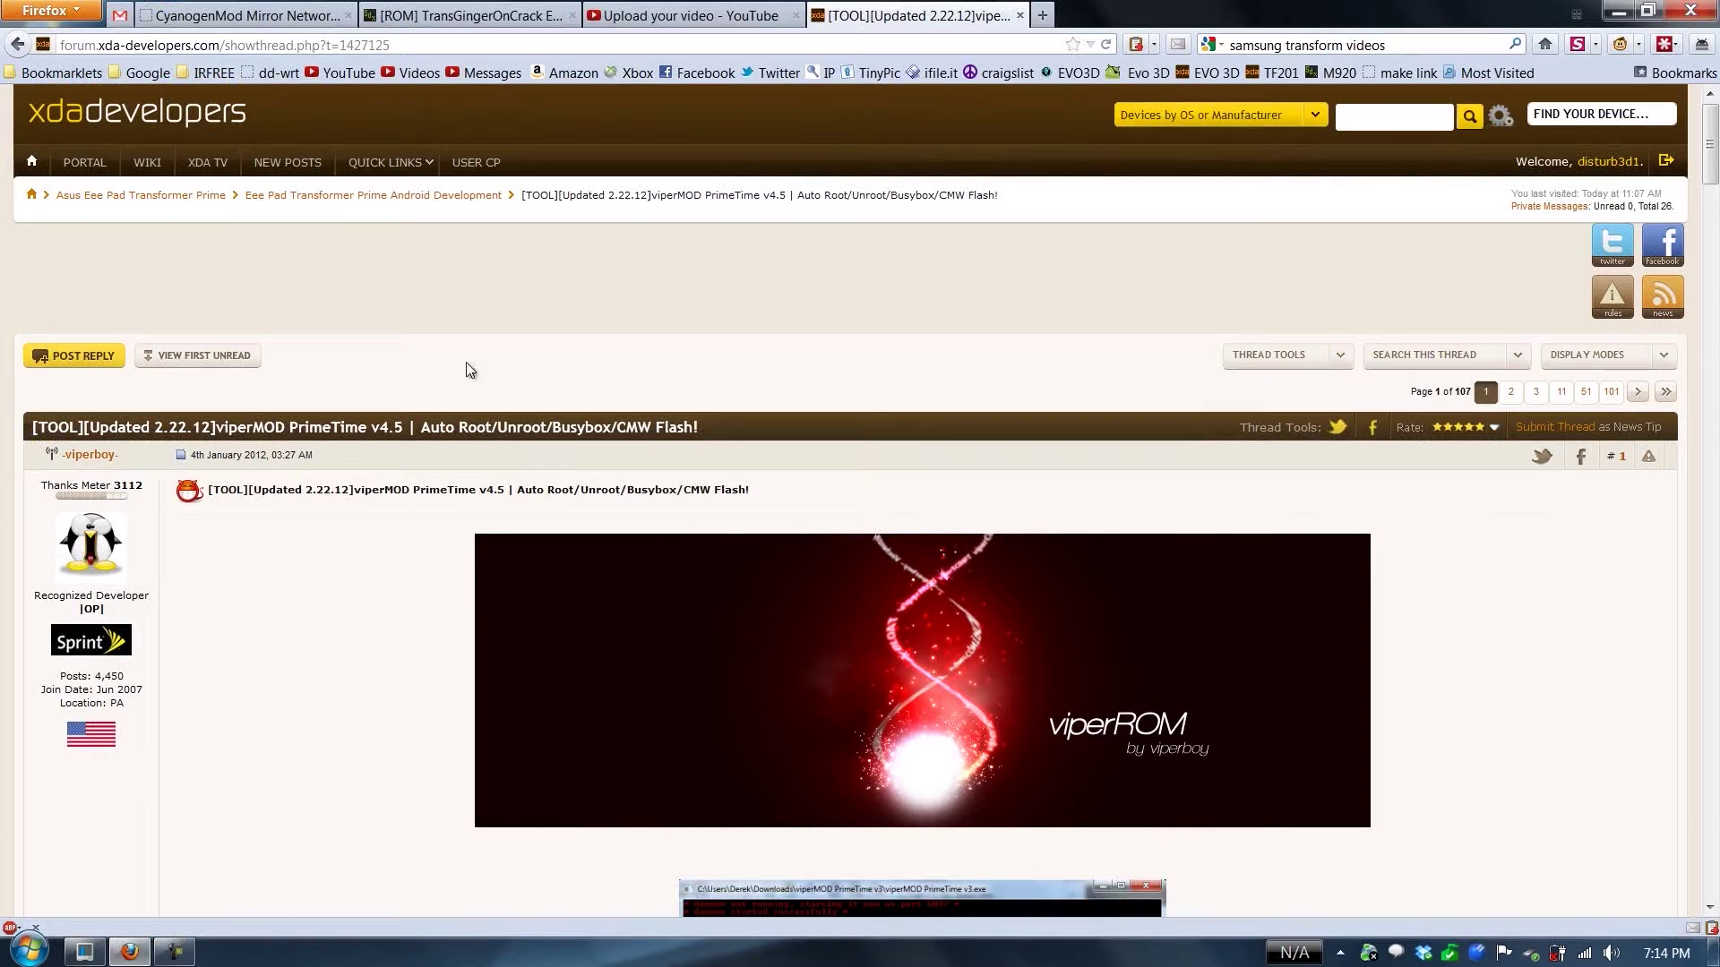
scroll(659, 565, down, 5)
scroll(659, 564, down, 6)
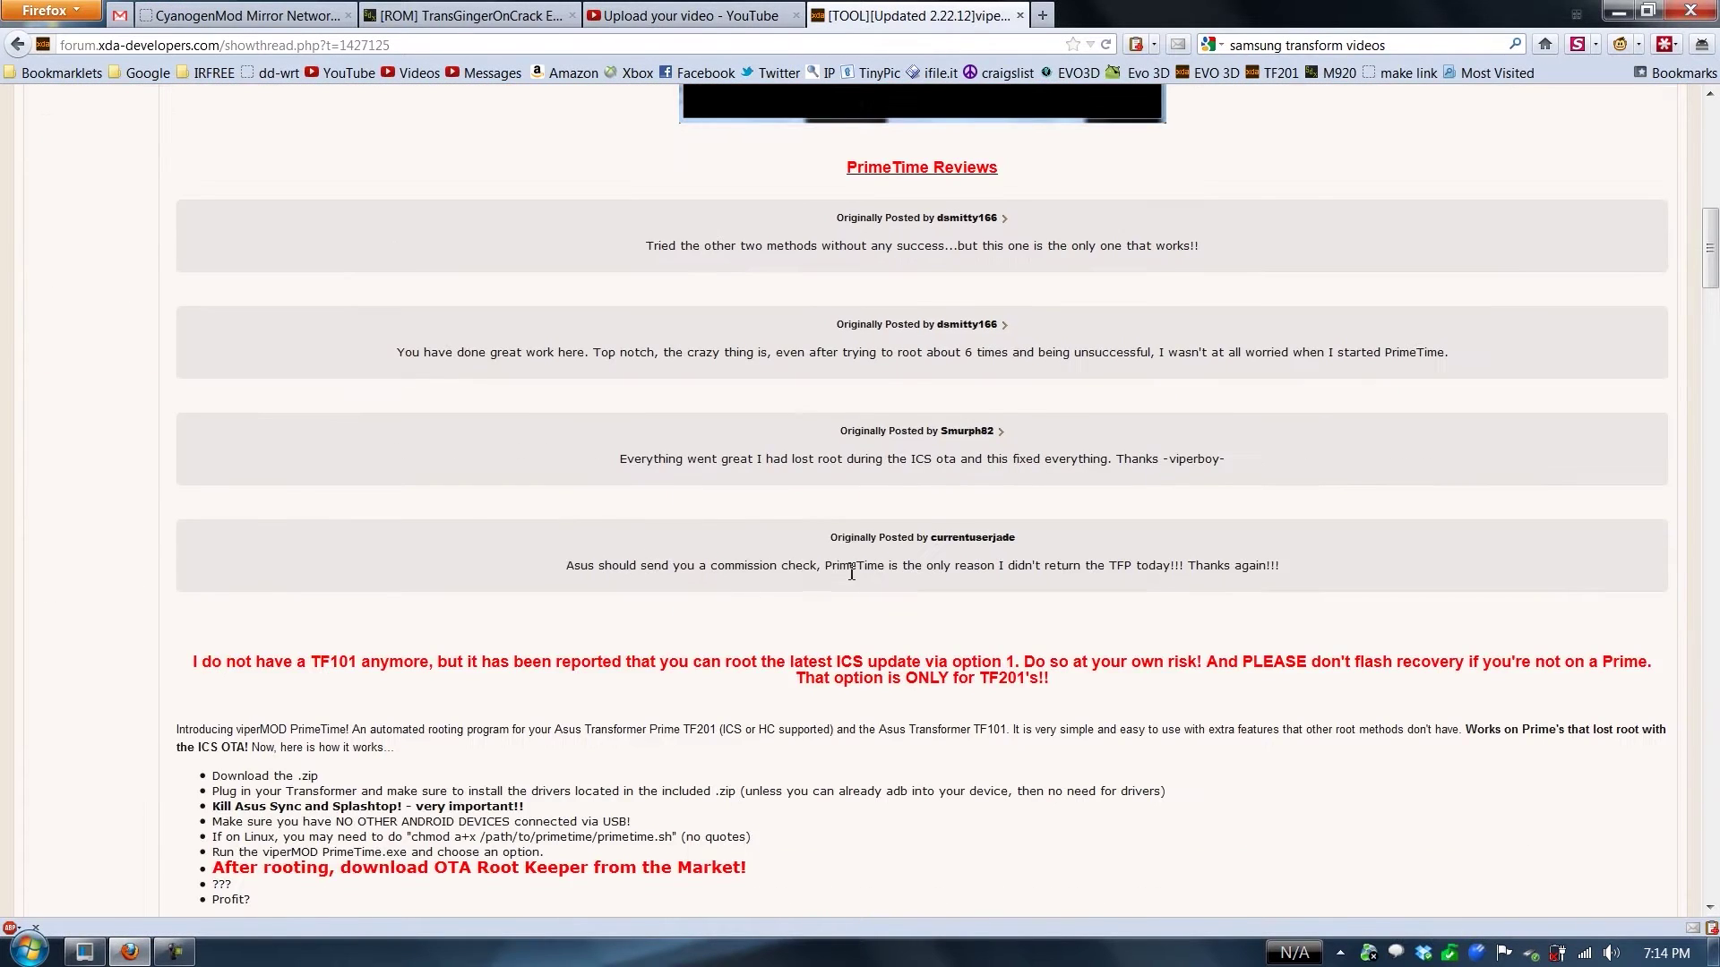
scroll(779, 564, down, 6)
scroll(902, 569, down, 5)
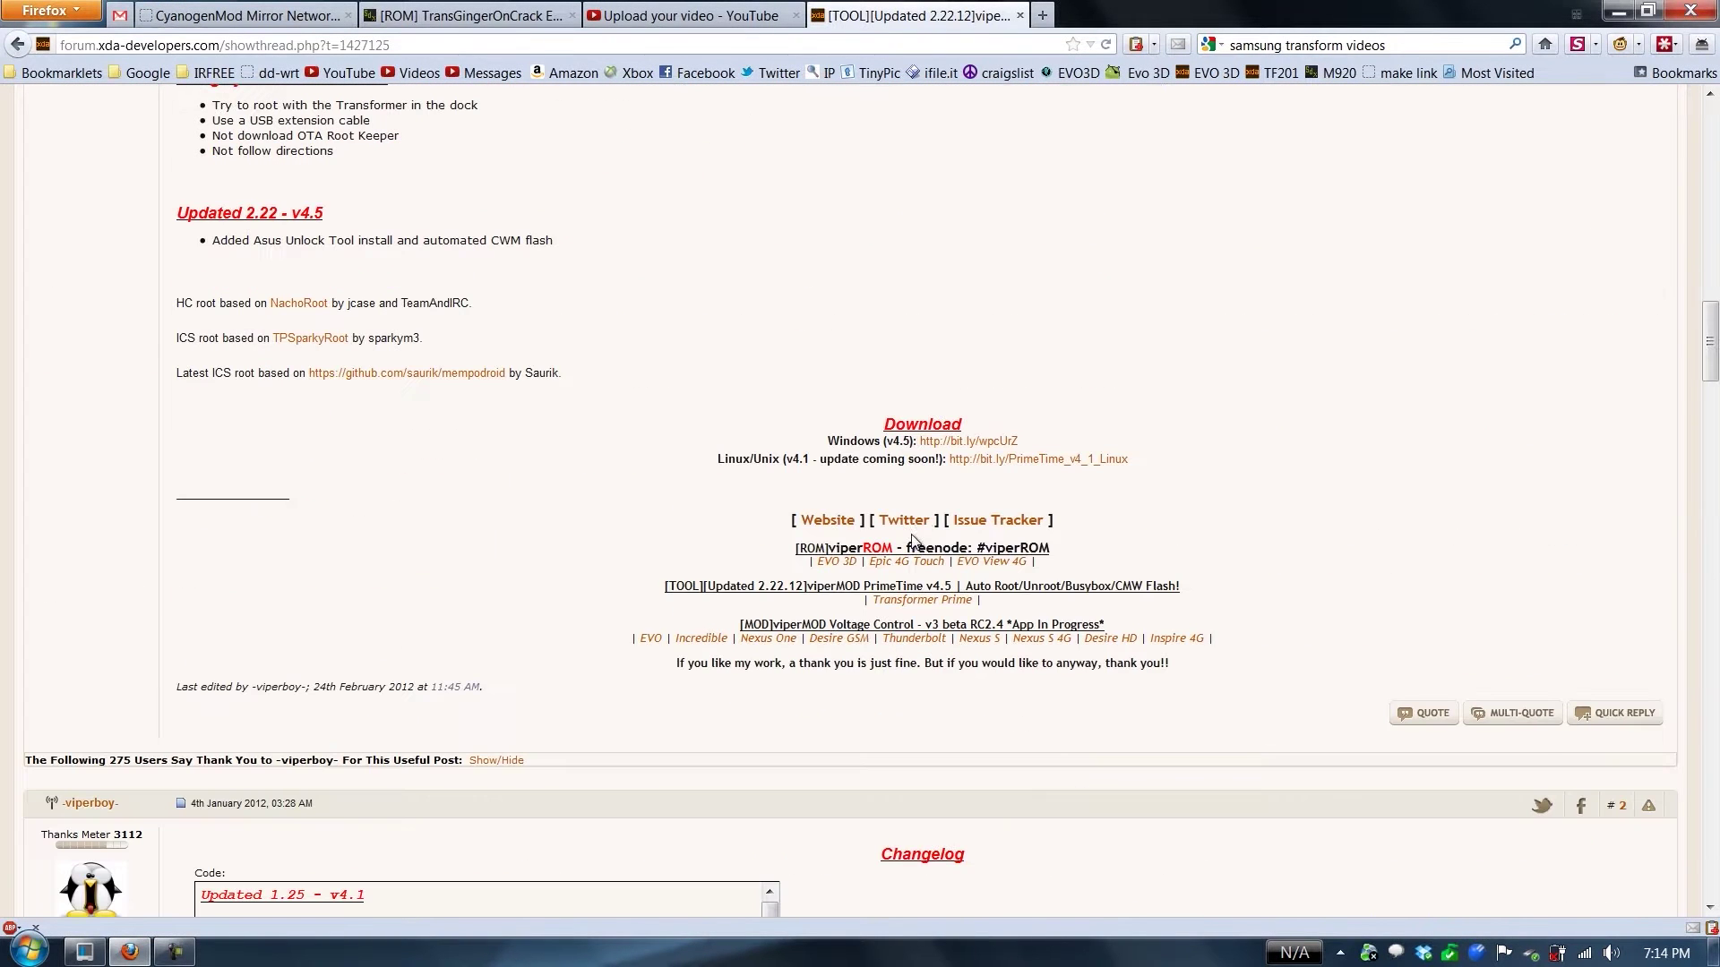
click(971, 445)
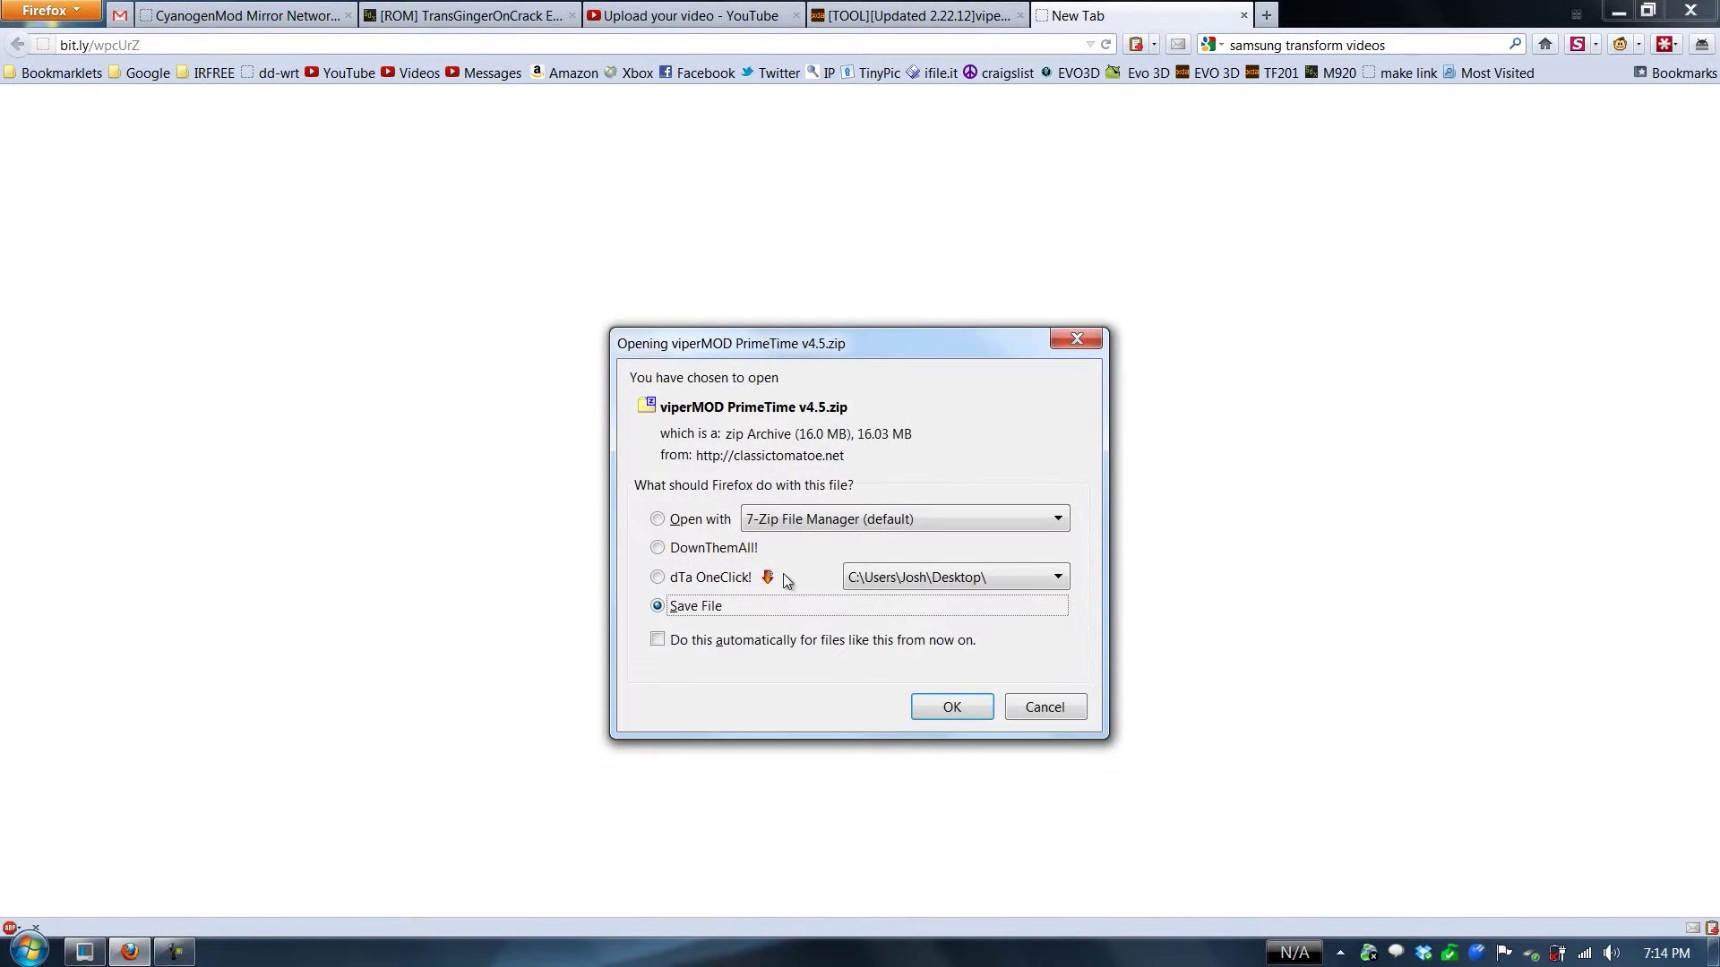
click(768, 578)
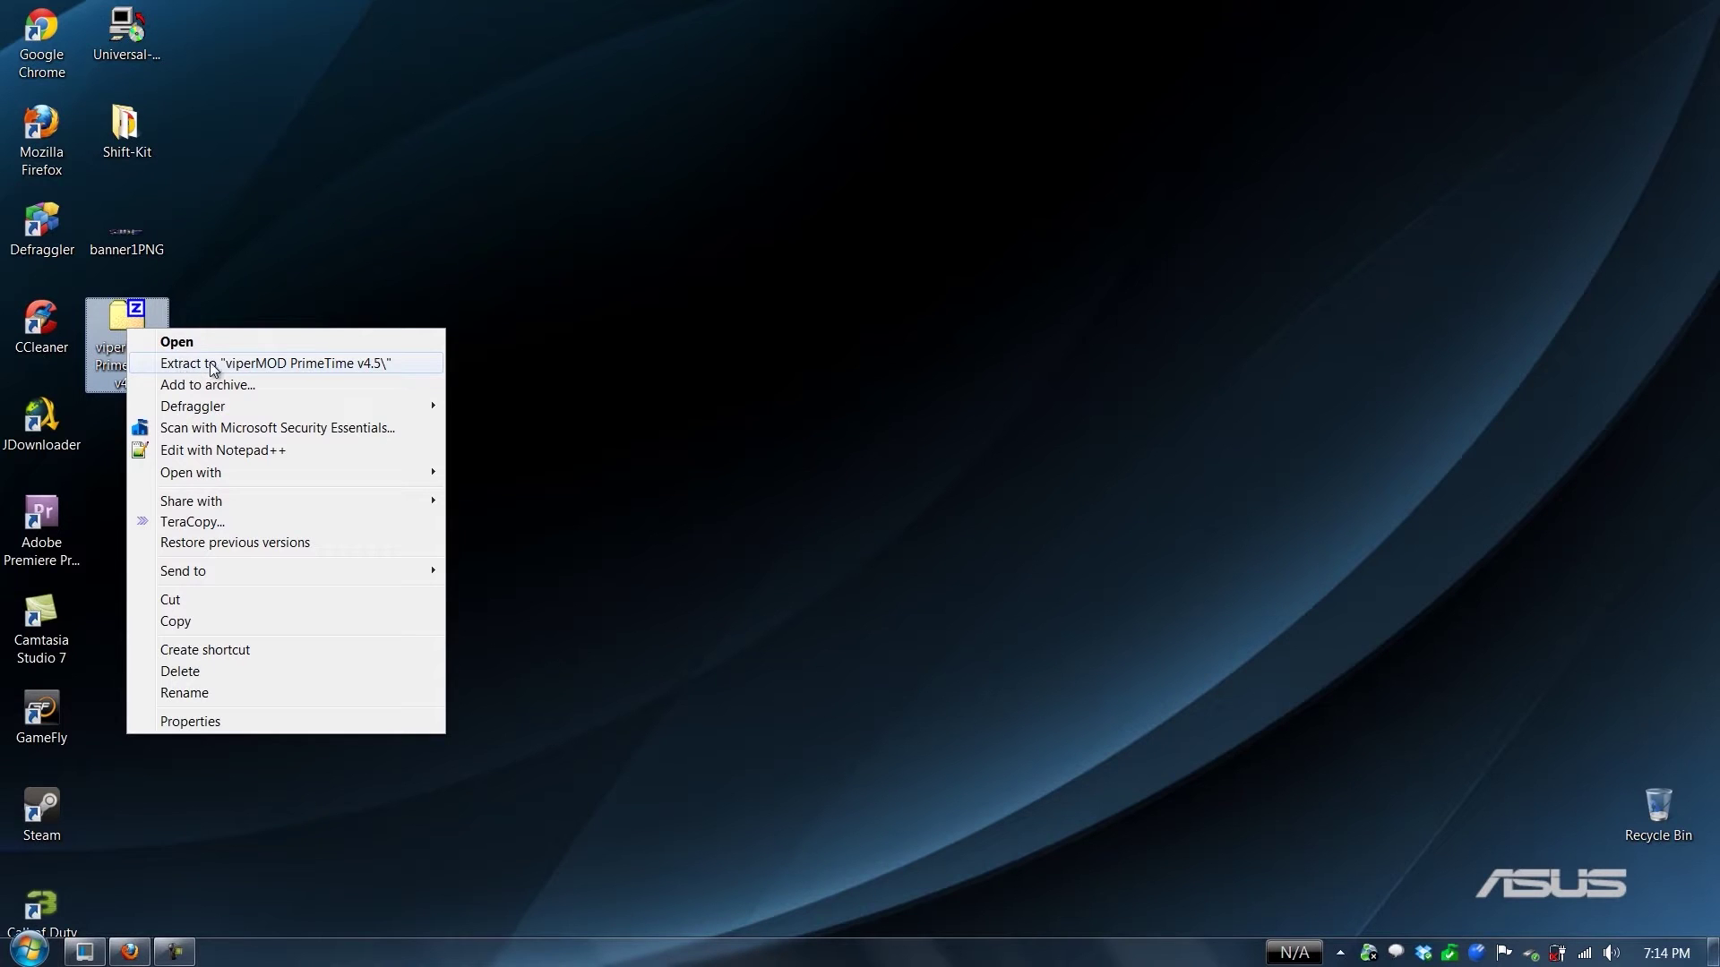
Extract the viperMOD PrimeTime v4.5 folder to the desktop with 7-Zip and run its exe
click(627, 172)
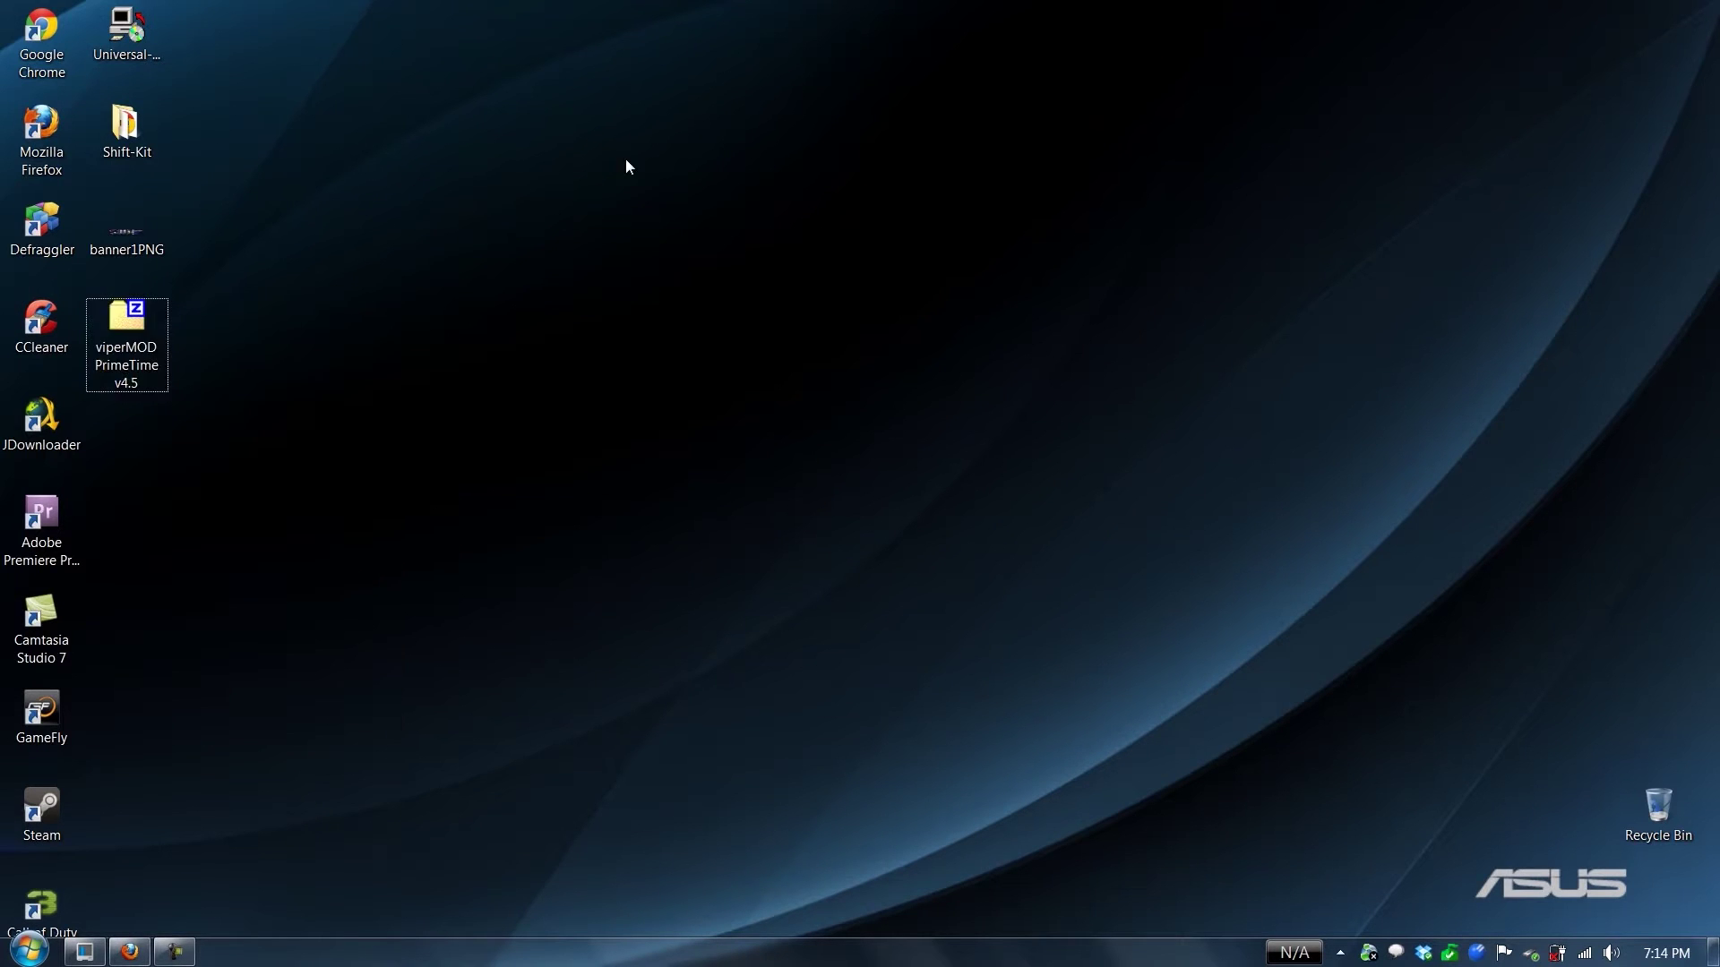
double_click(145, 327)
mouse_move(237, 336)
mouse_down()
mouse_move(108, 441)
mouse_move(129, 446)
mouse_up()
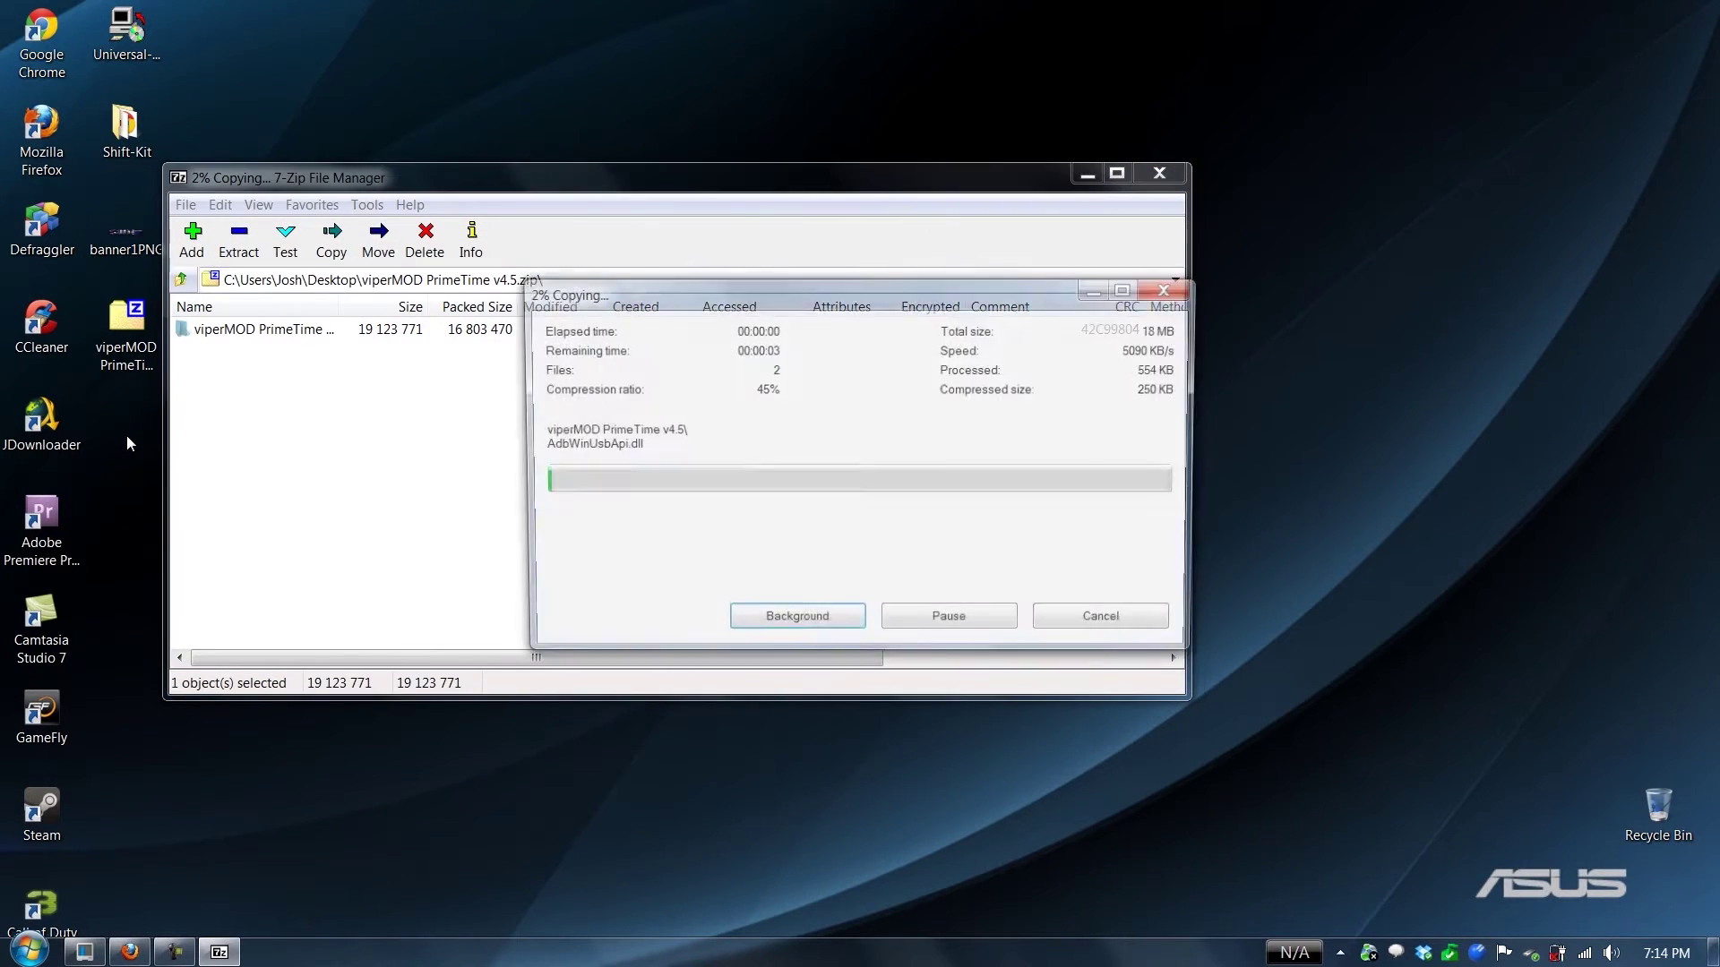
click(1159, 173)
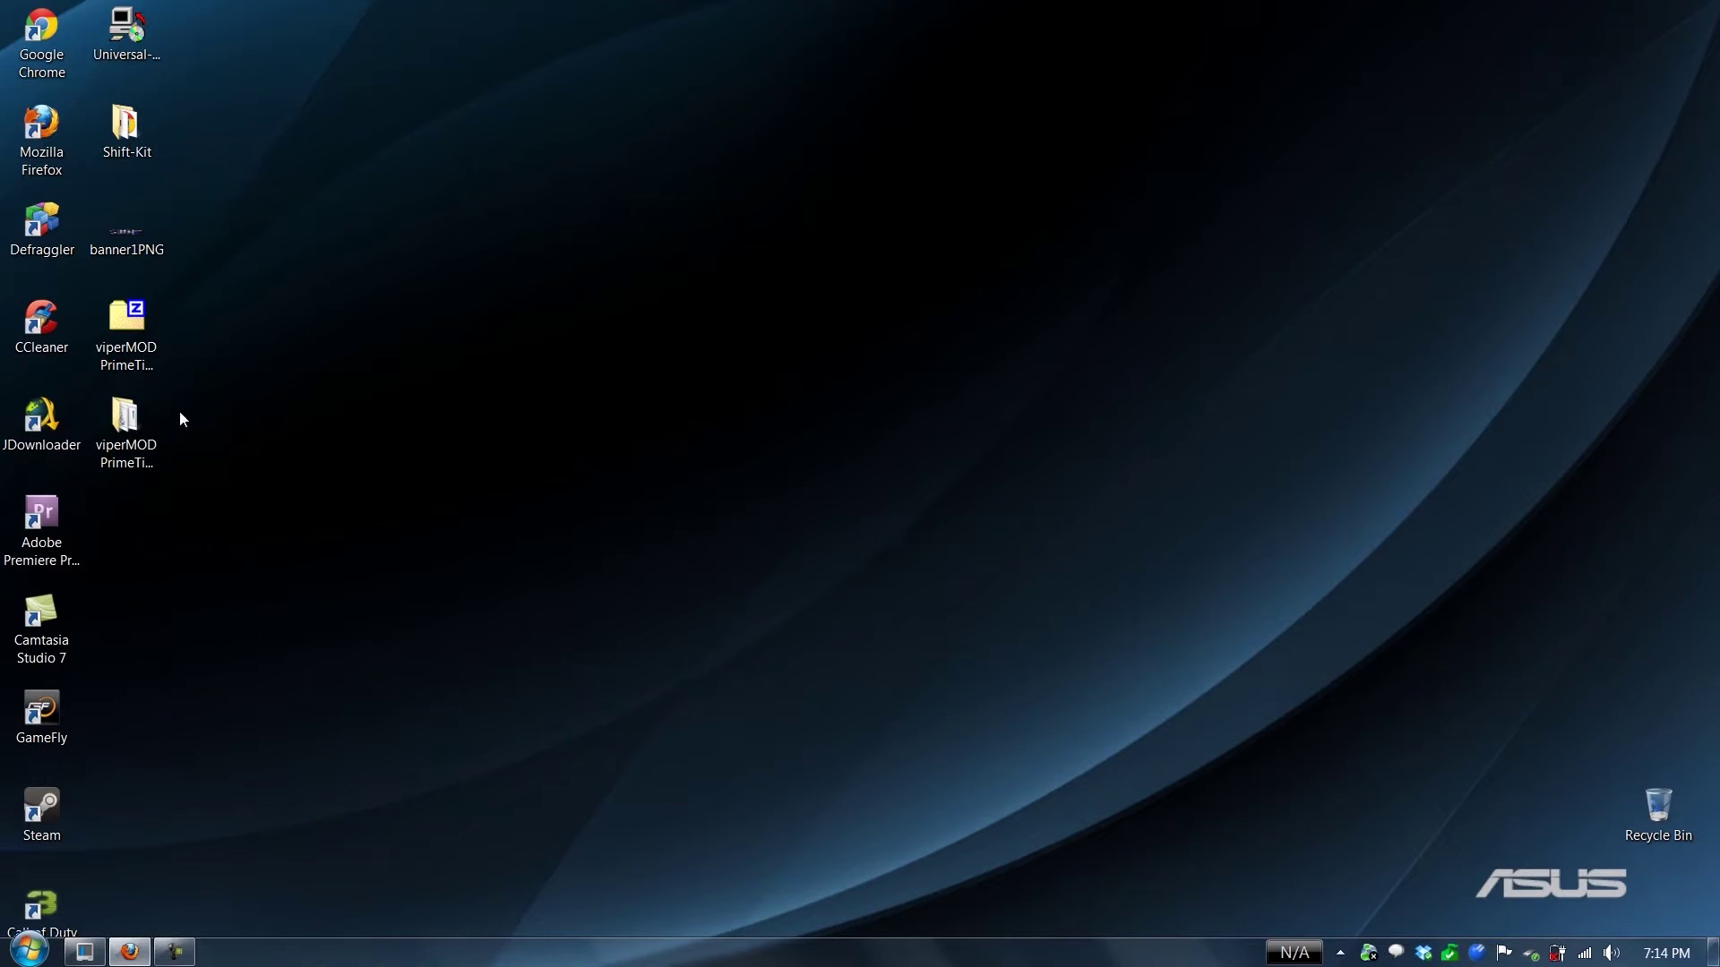
double_click(130, 428)
scroll(772, 705, down, 3)
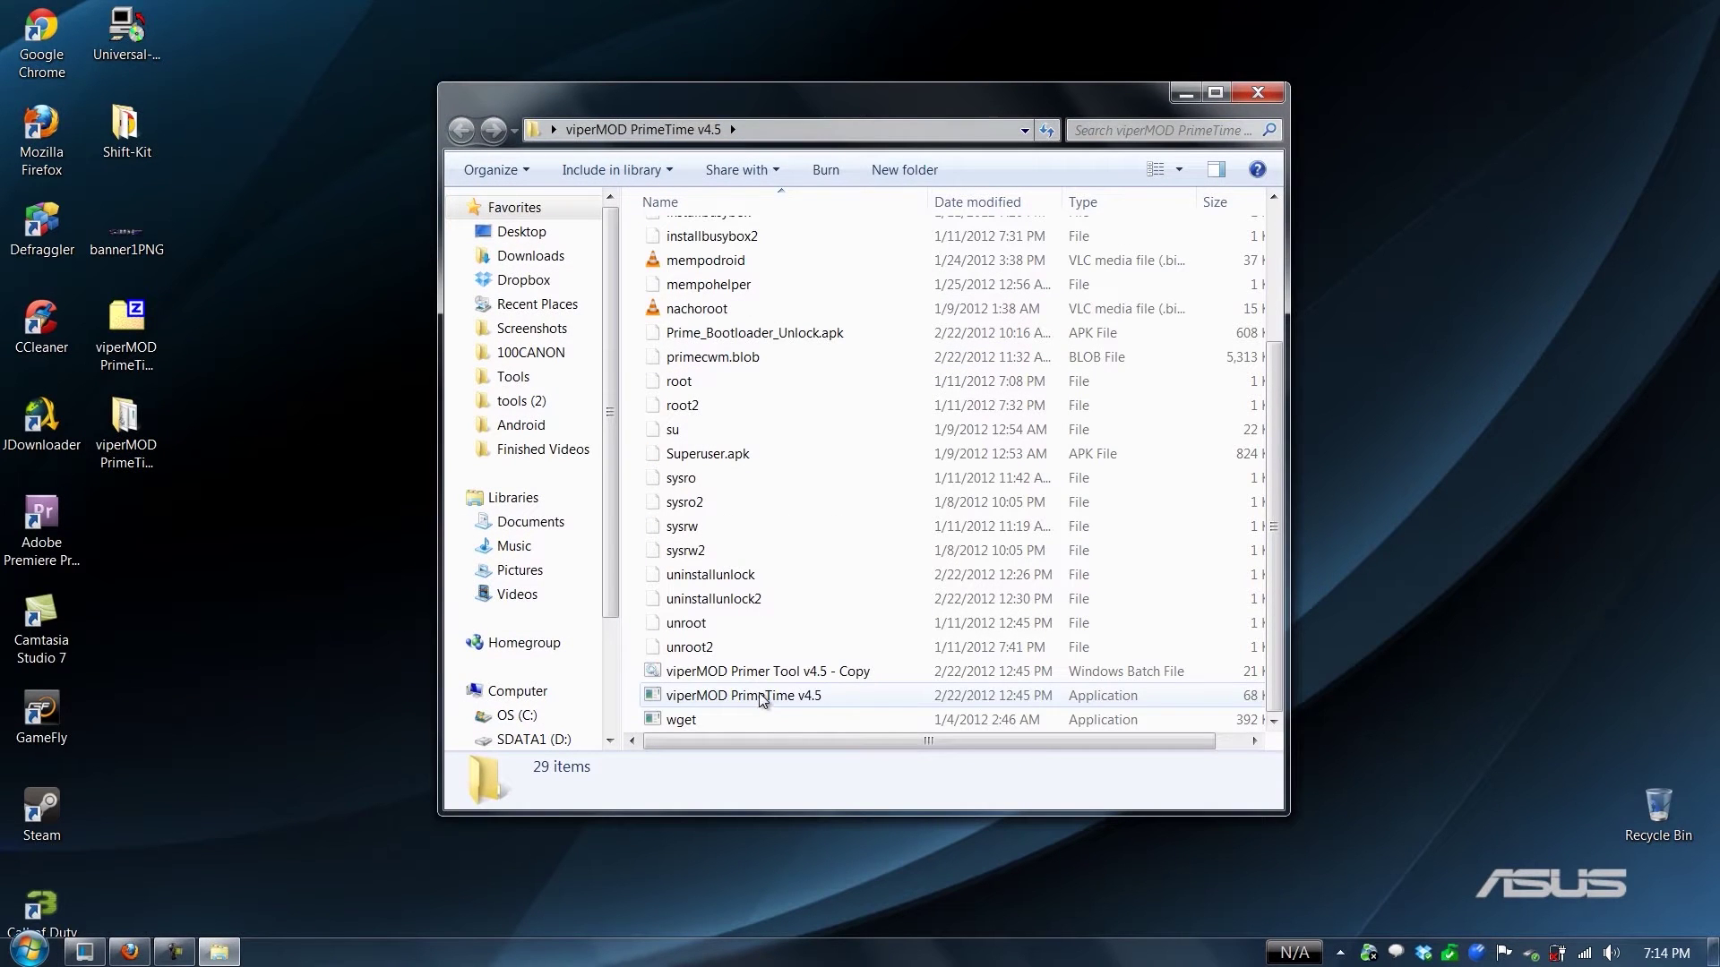
double_click(762, 697)
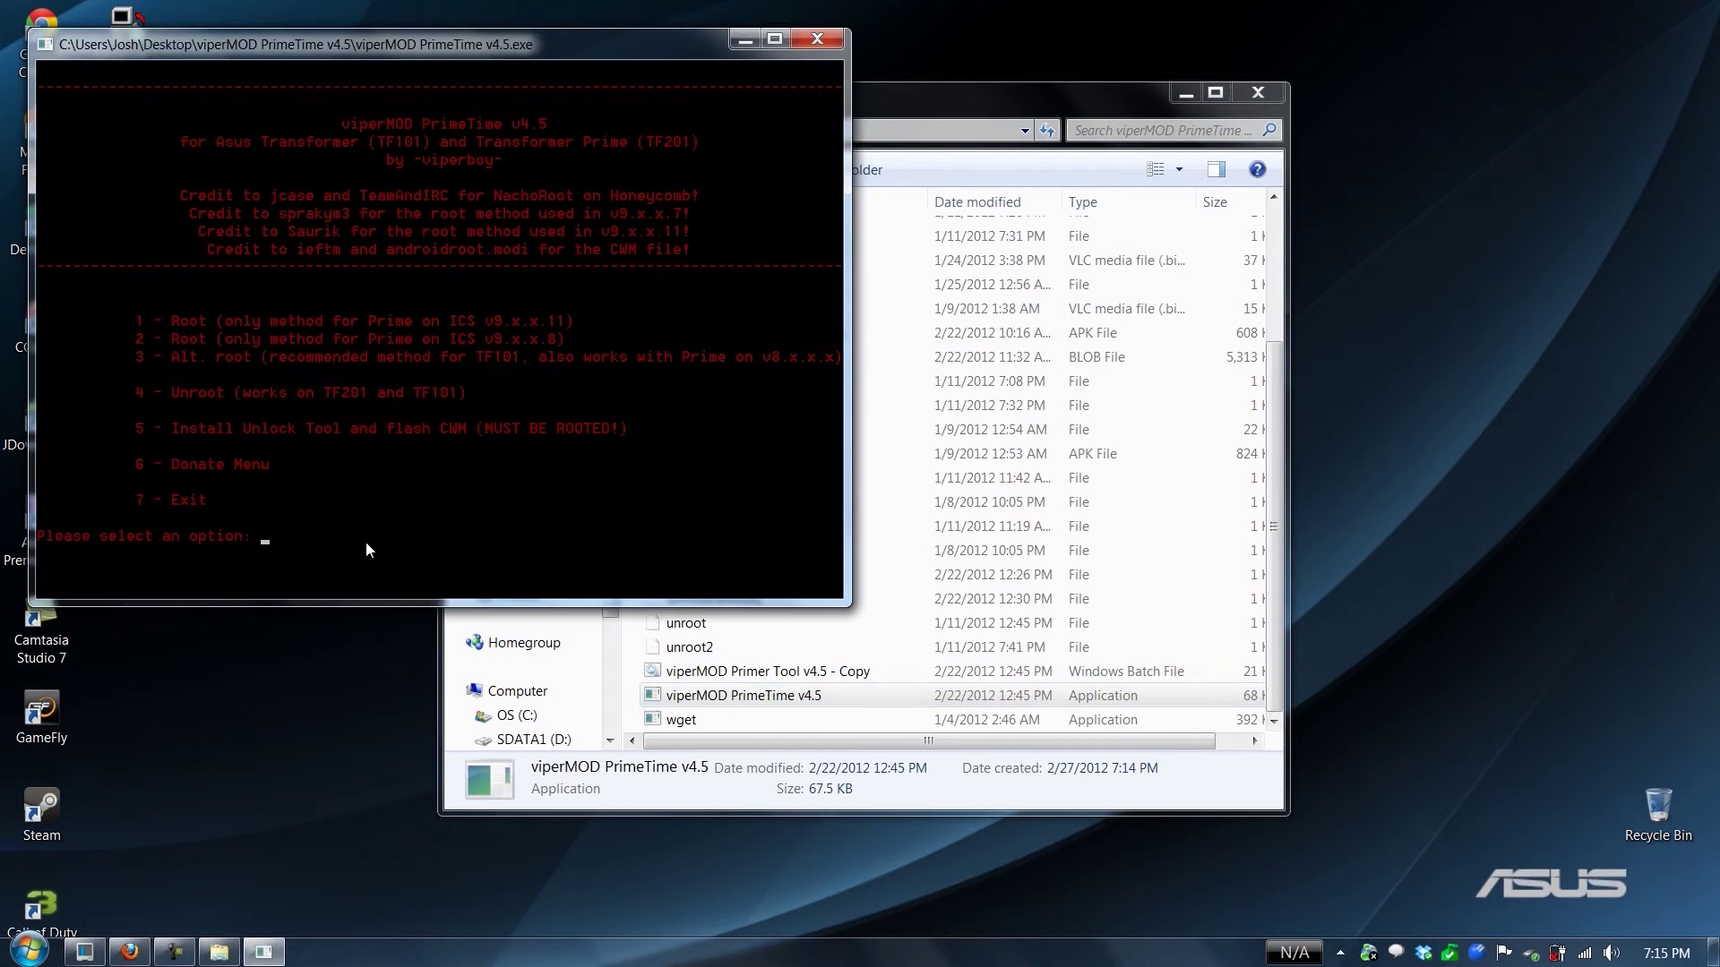
Run PrimeTime's Unroot option until 'After reboot, you will be unrooted!', then close the tool
key(Return)
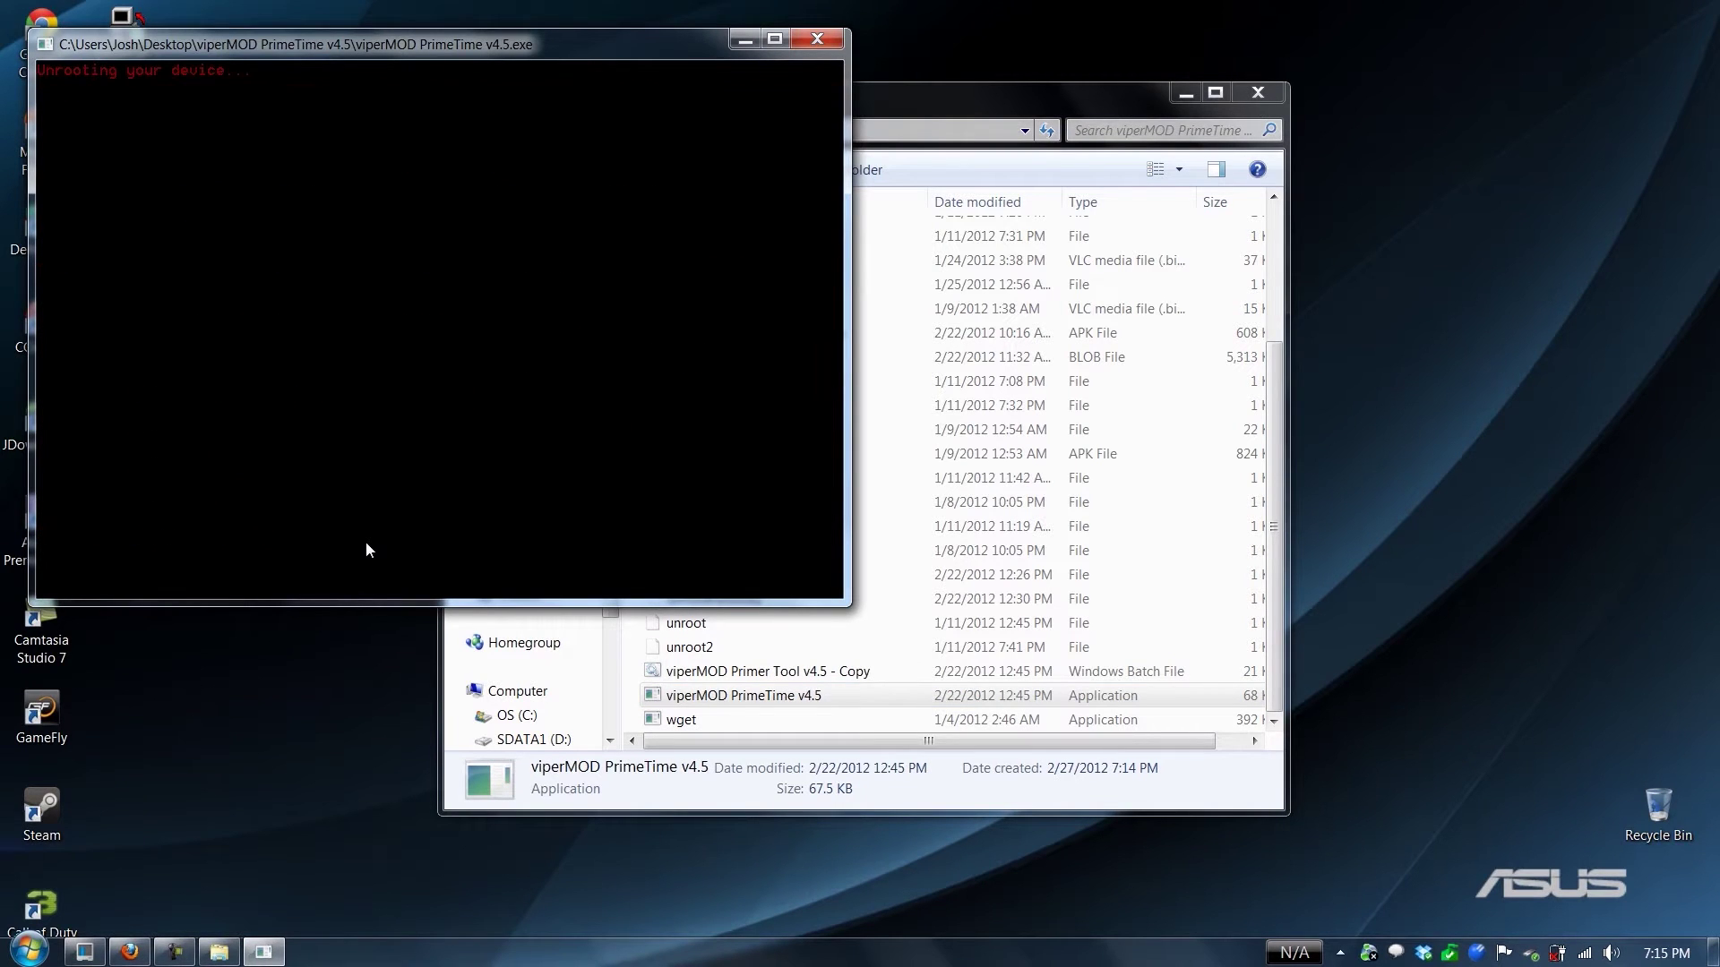
click(1259, 93)
drag(812, 43, 779, 12)
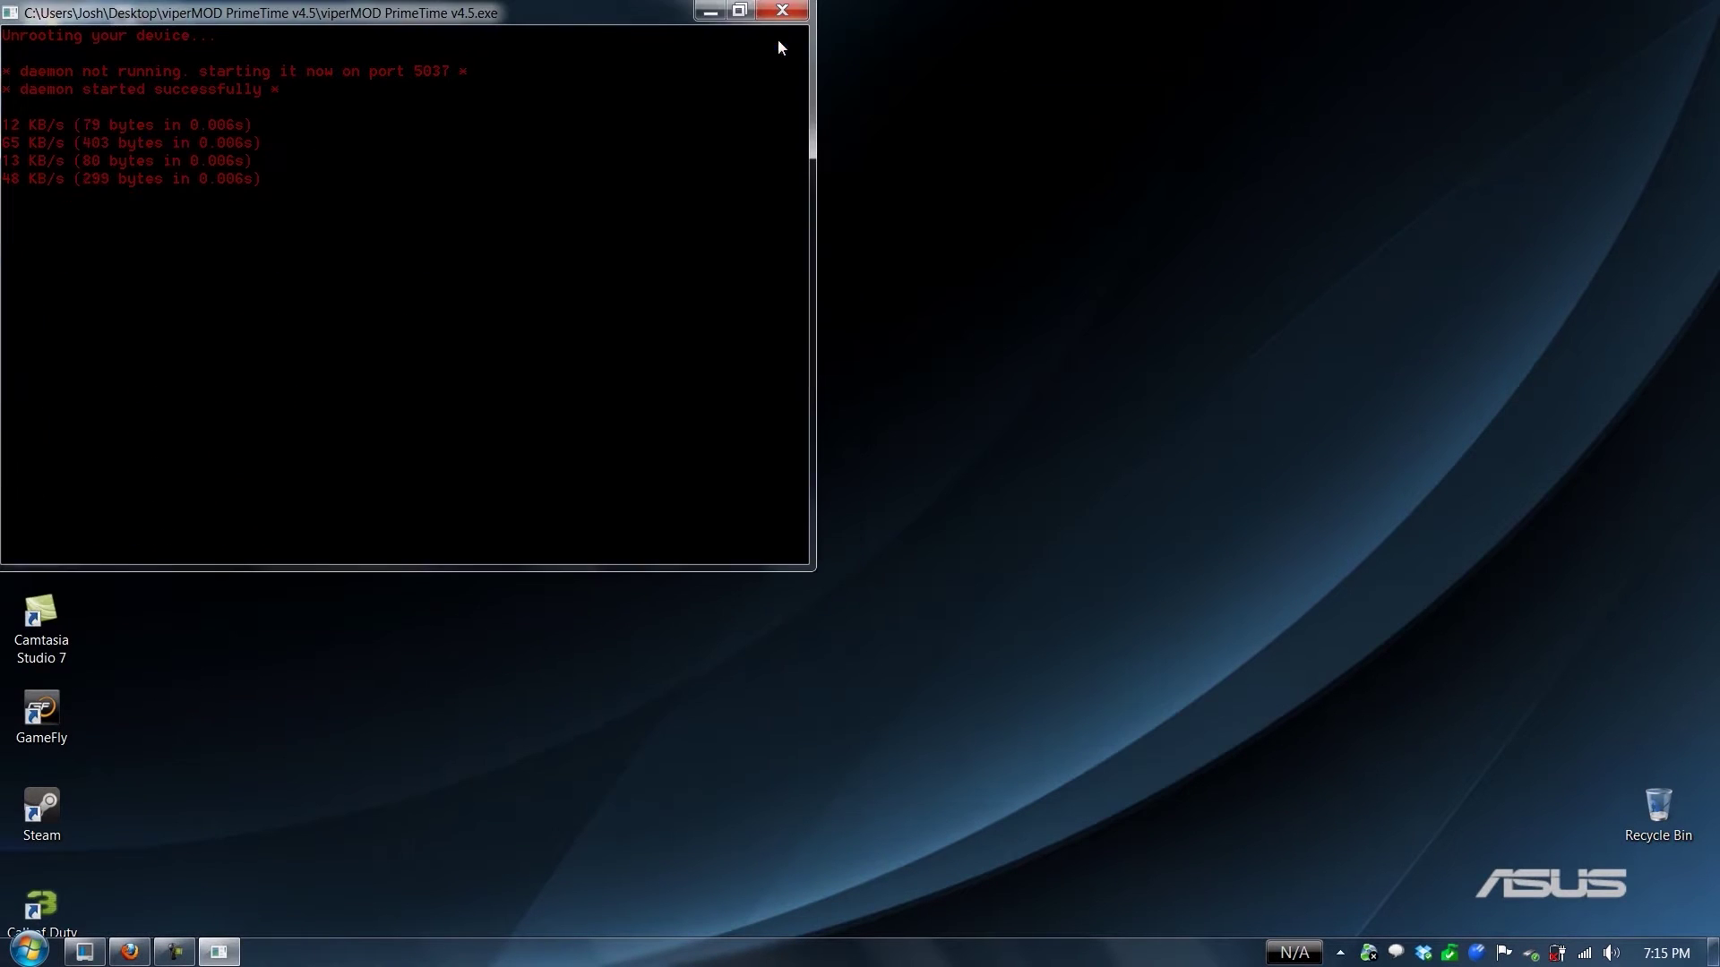
click(737, 13)
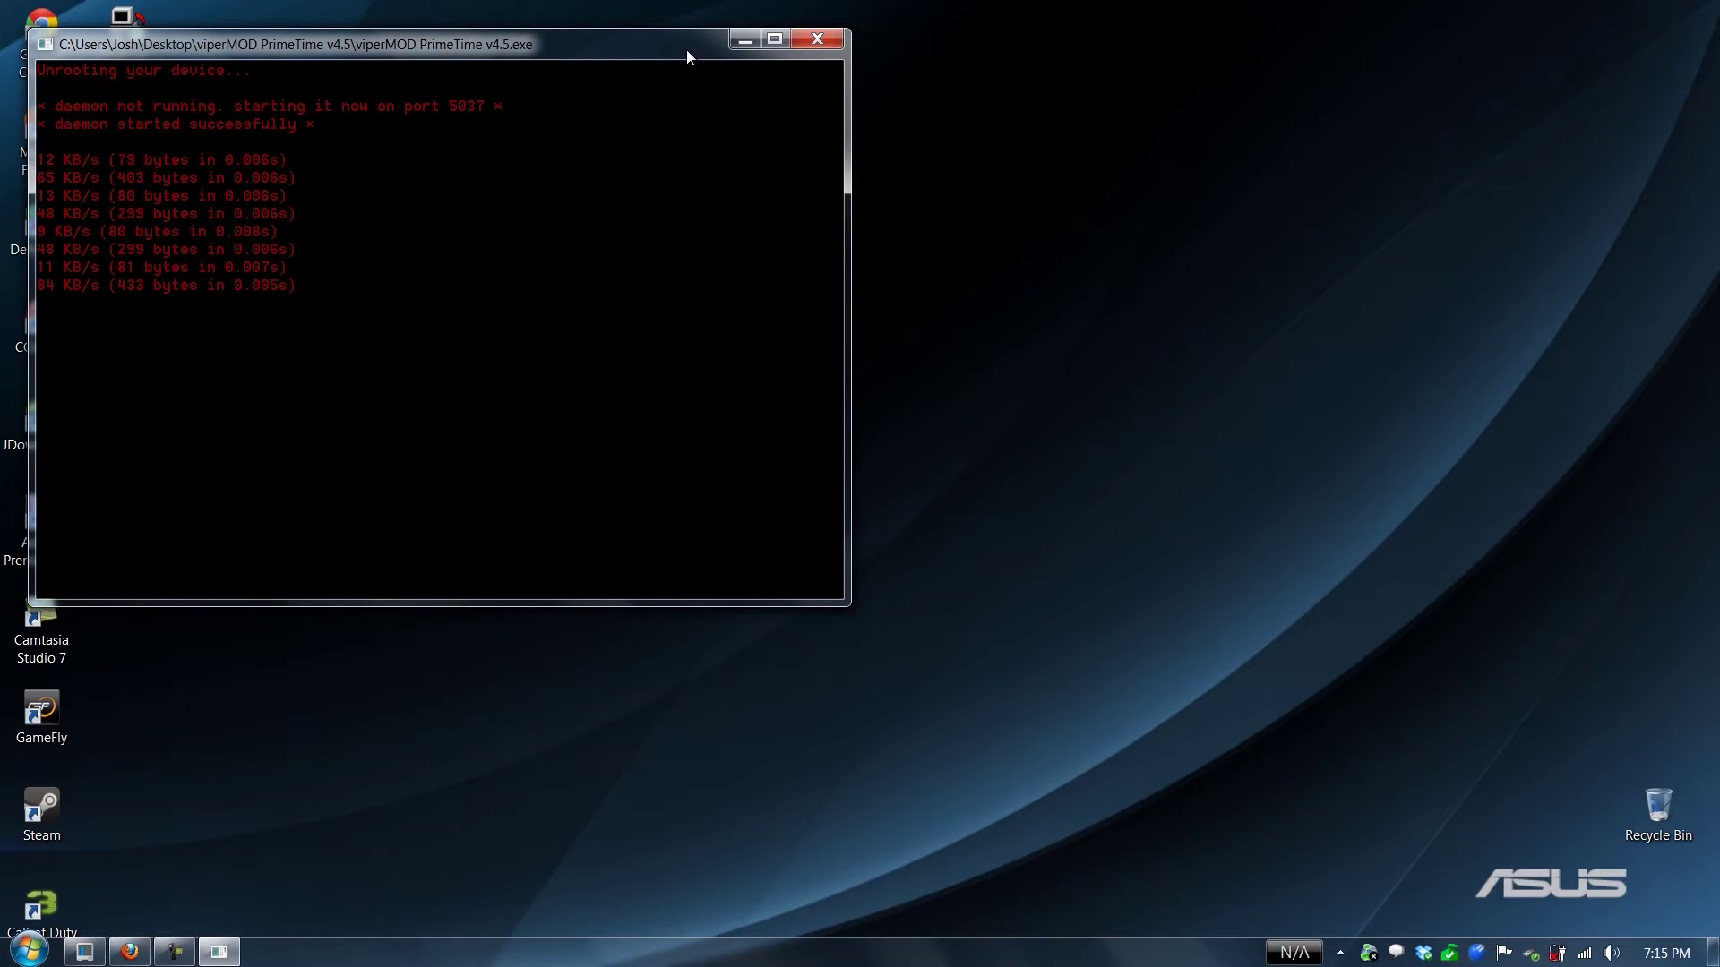
drag(687, 53, 1084, 179)
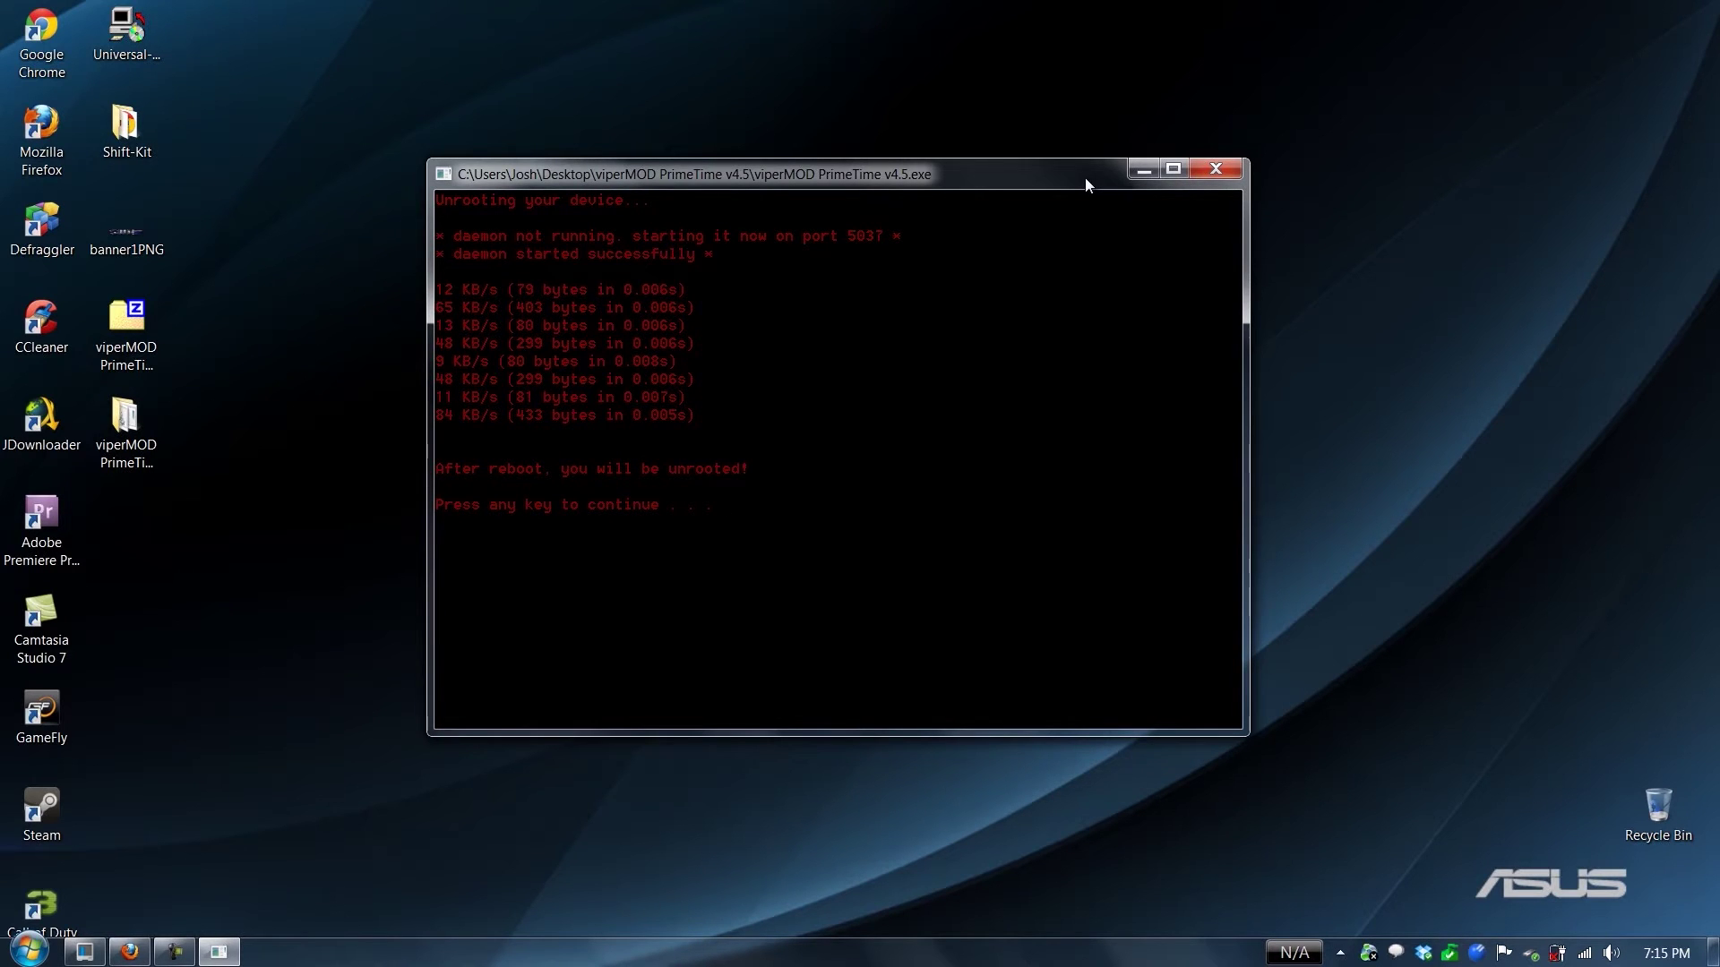
key(Return)
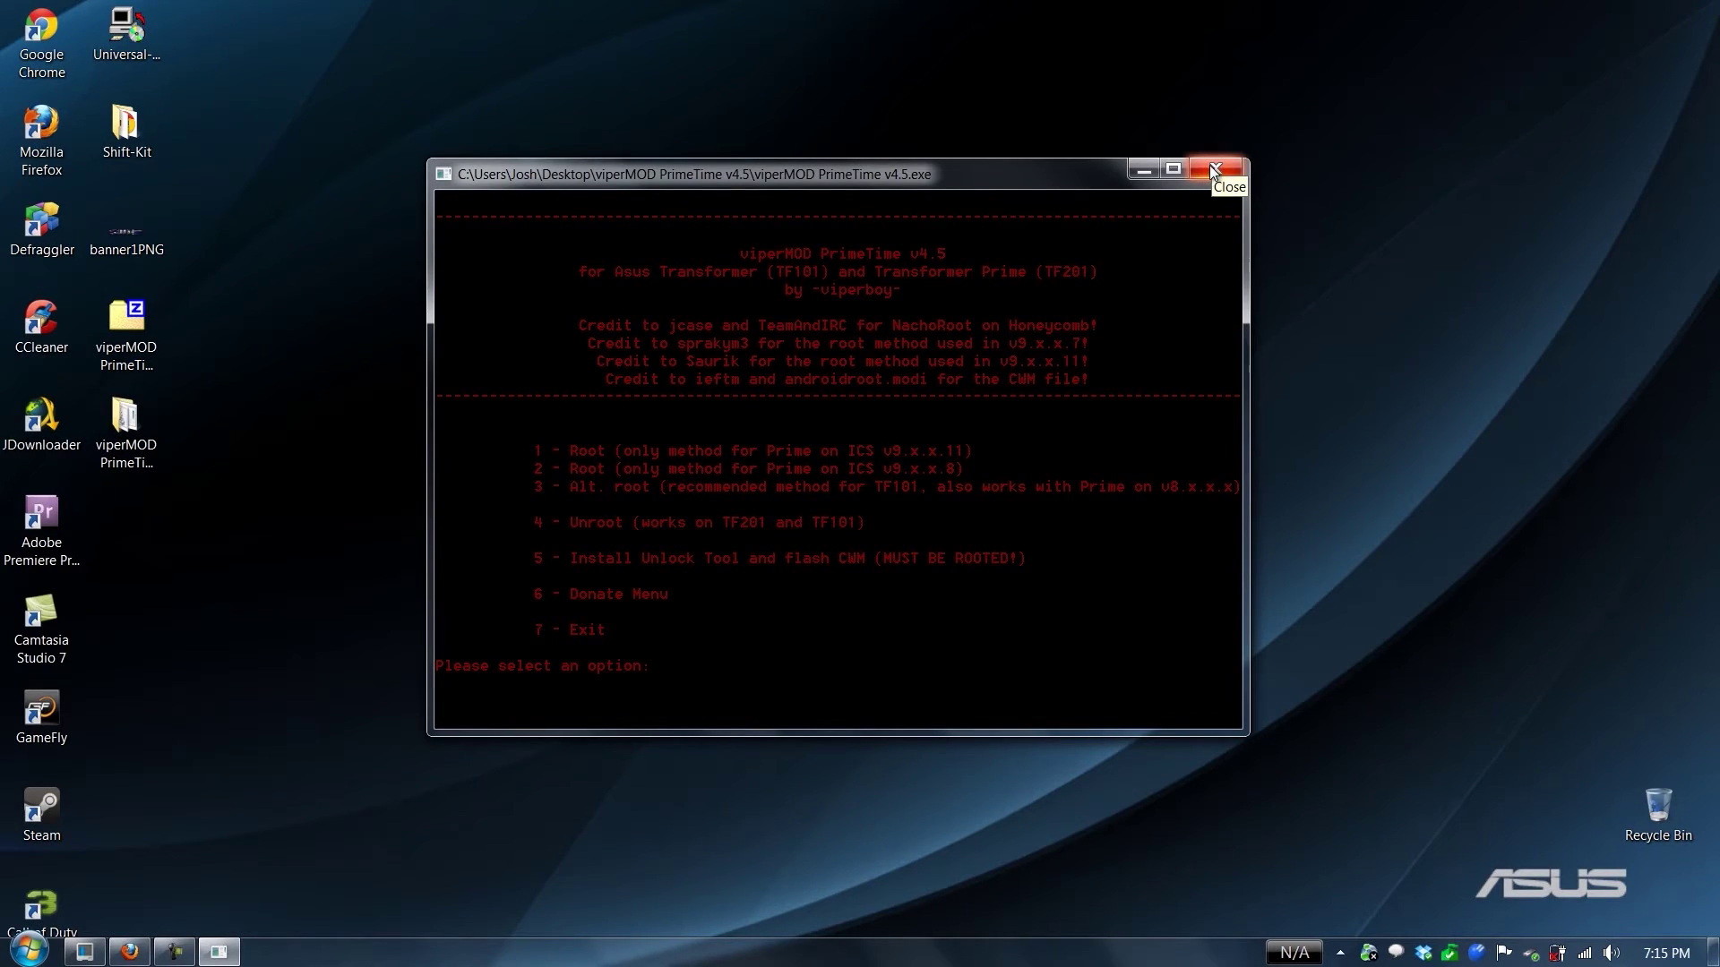
click(1213, 171)
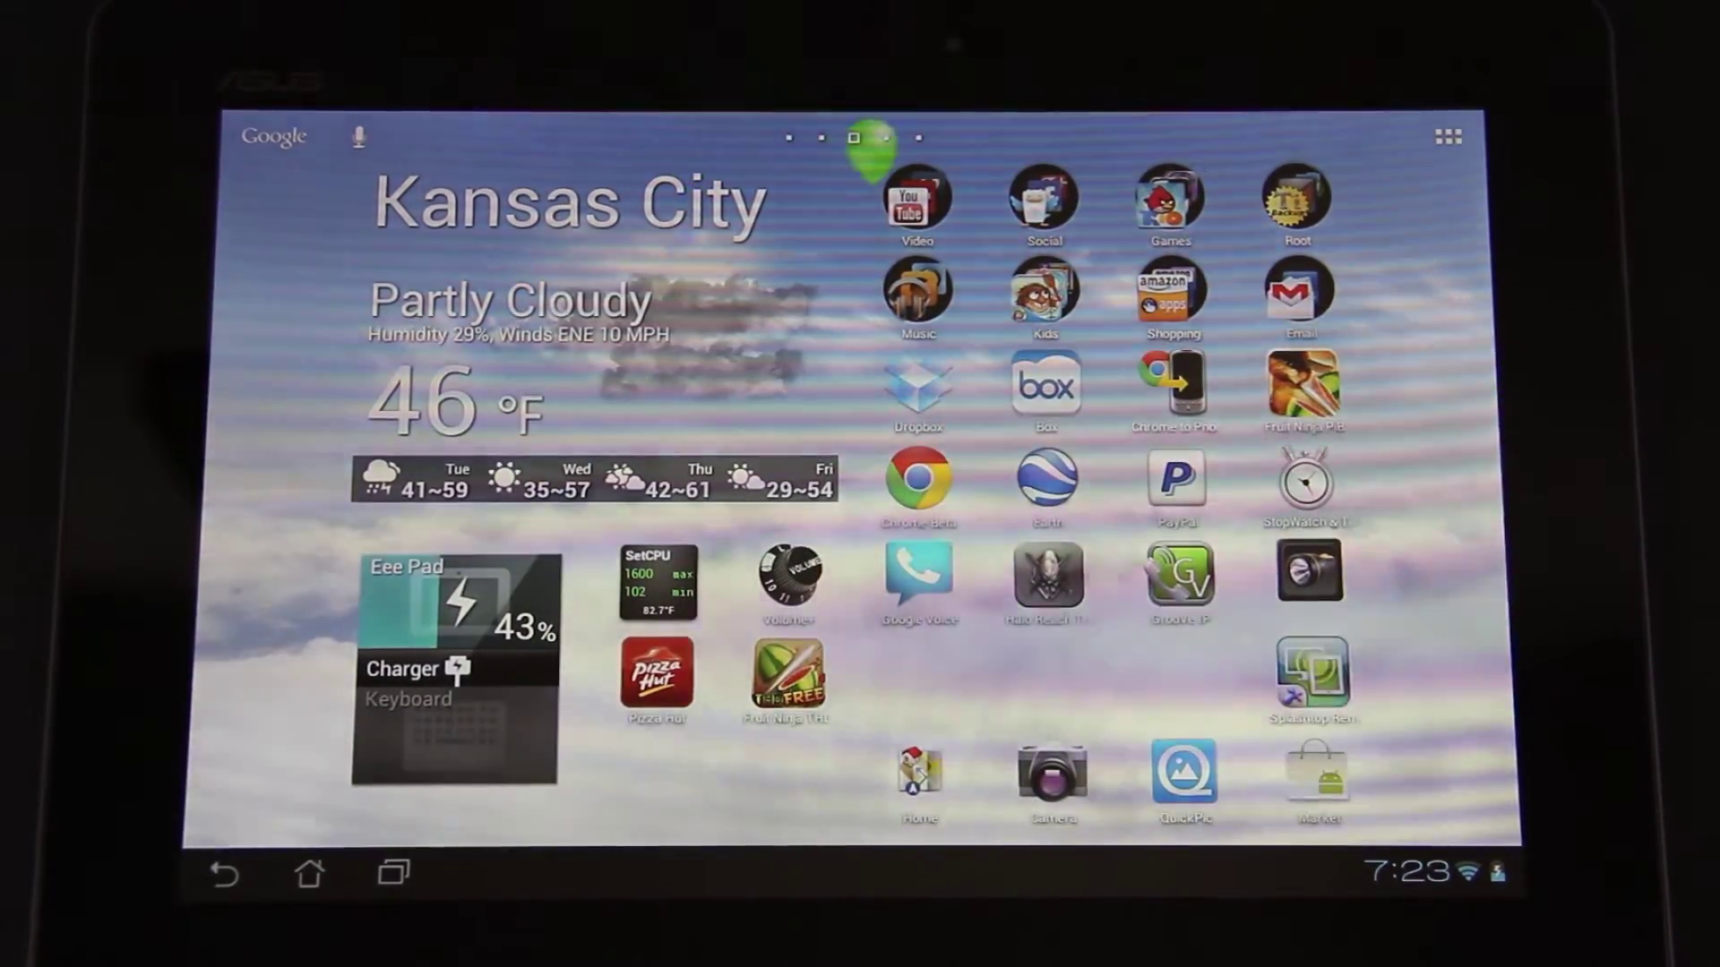
click(1172, 380)
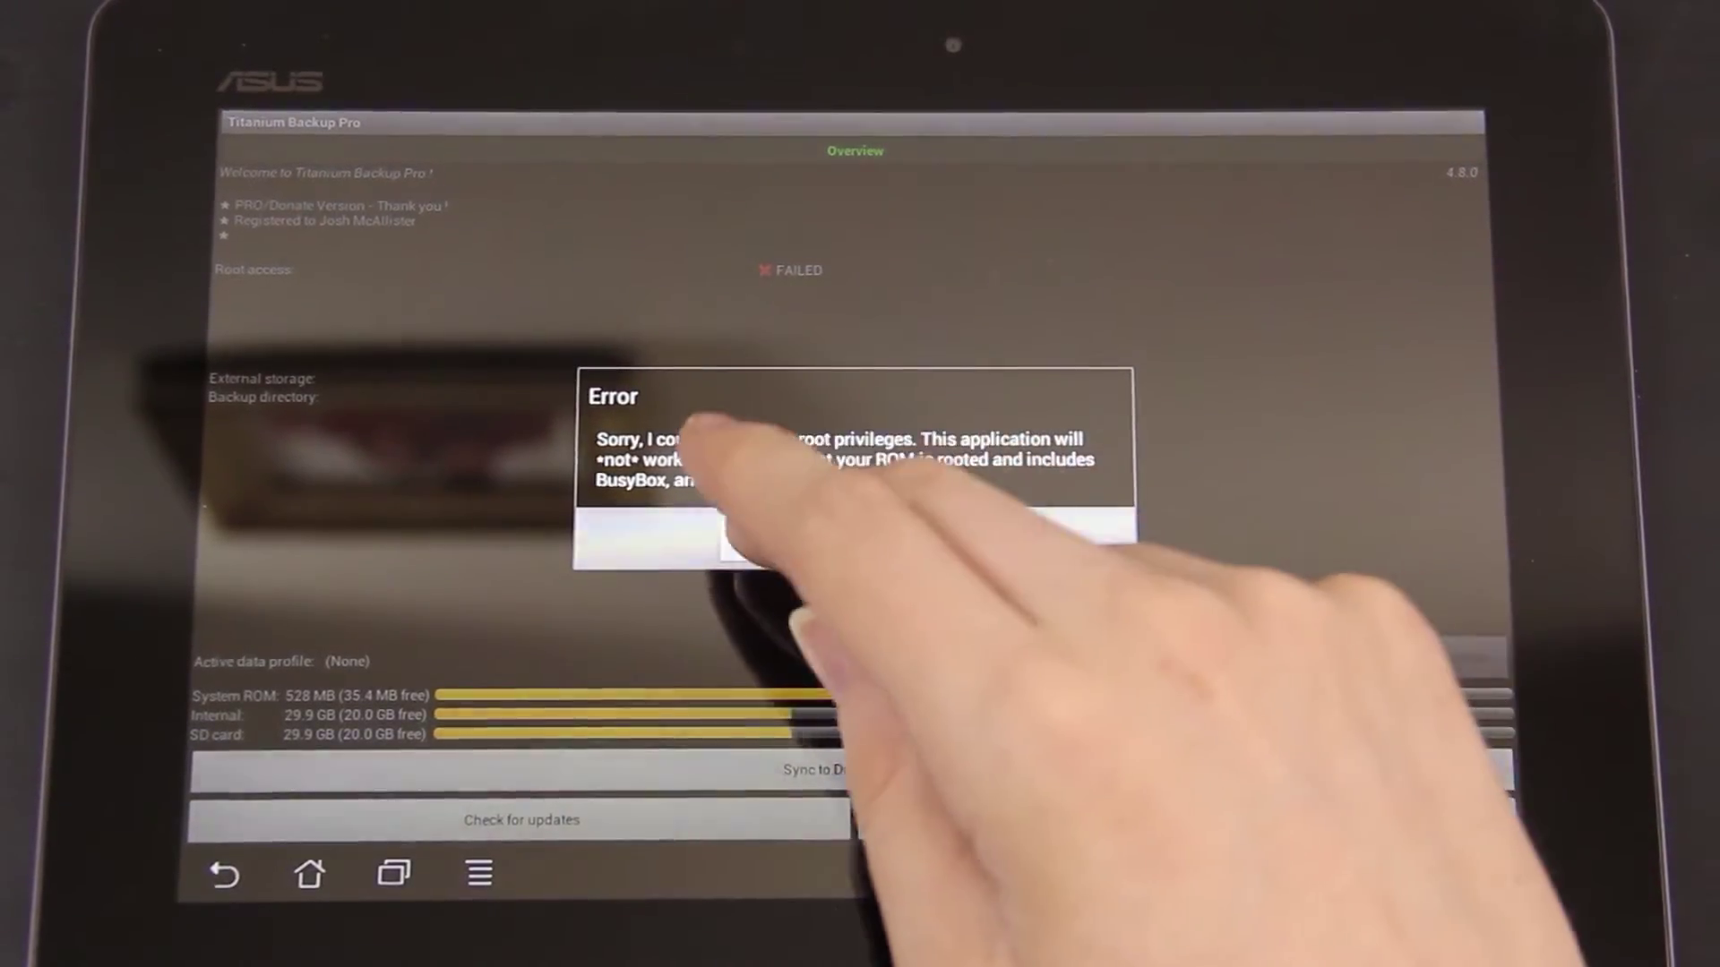
click(854, 538)
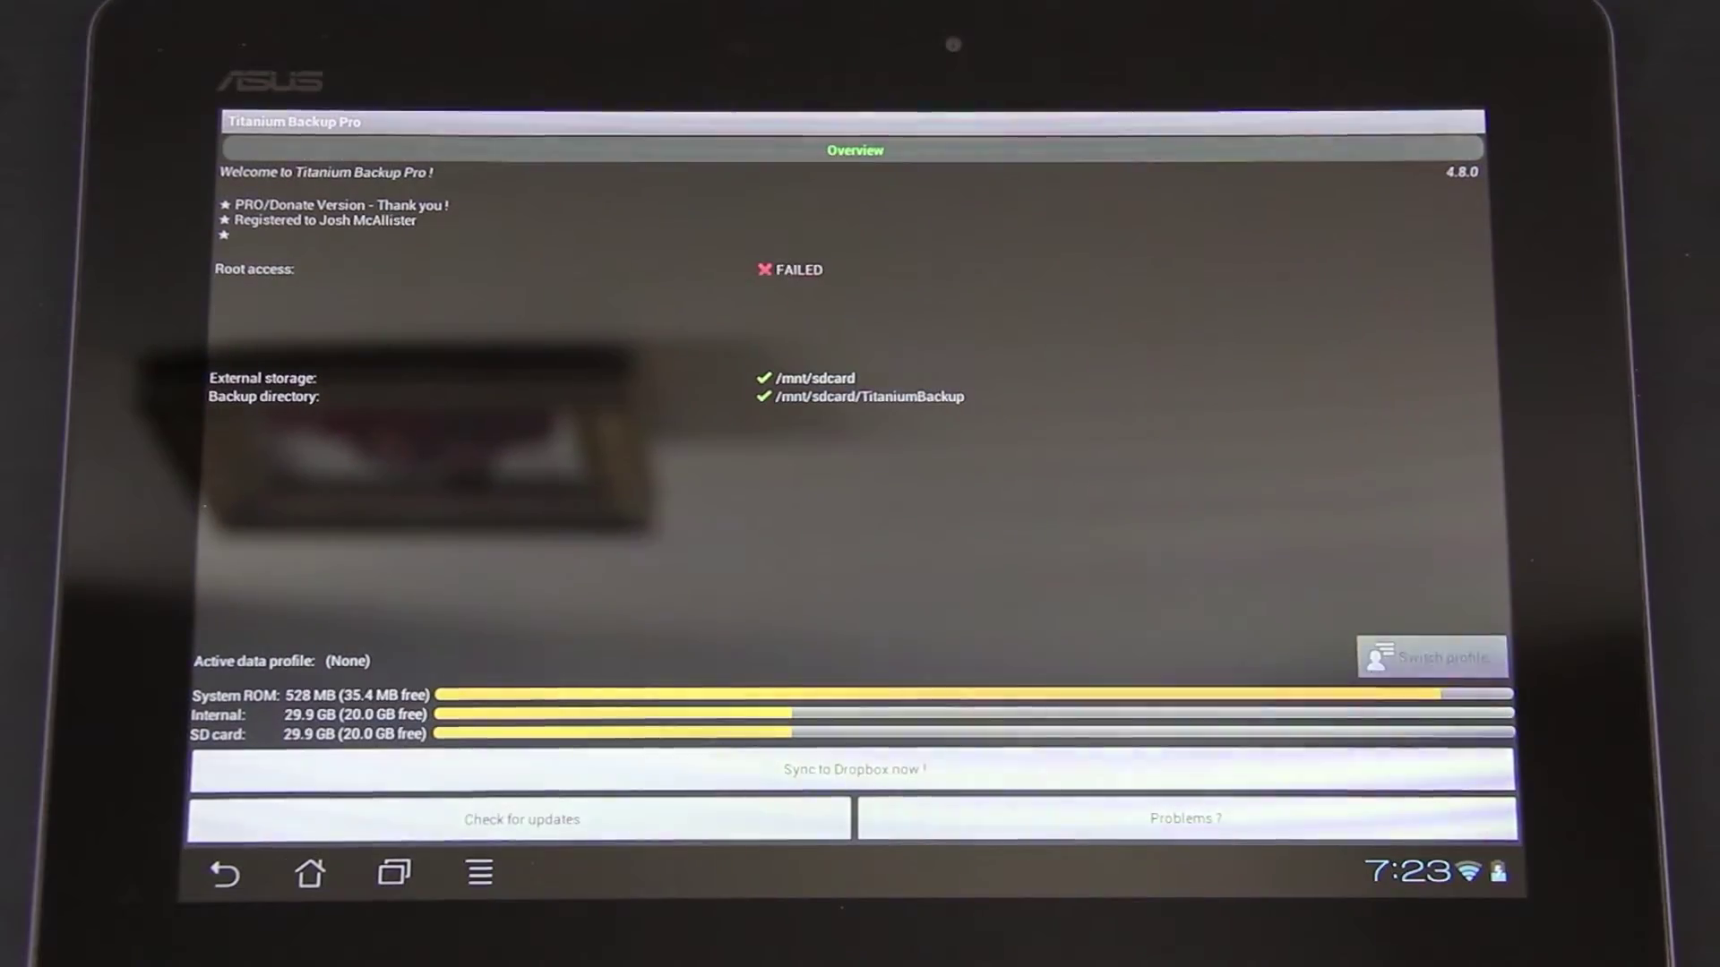
click(310, 874)
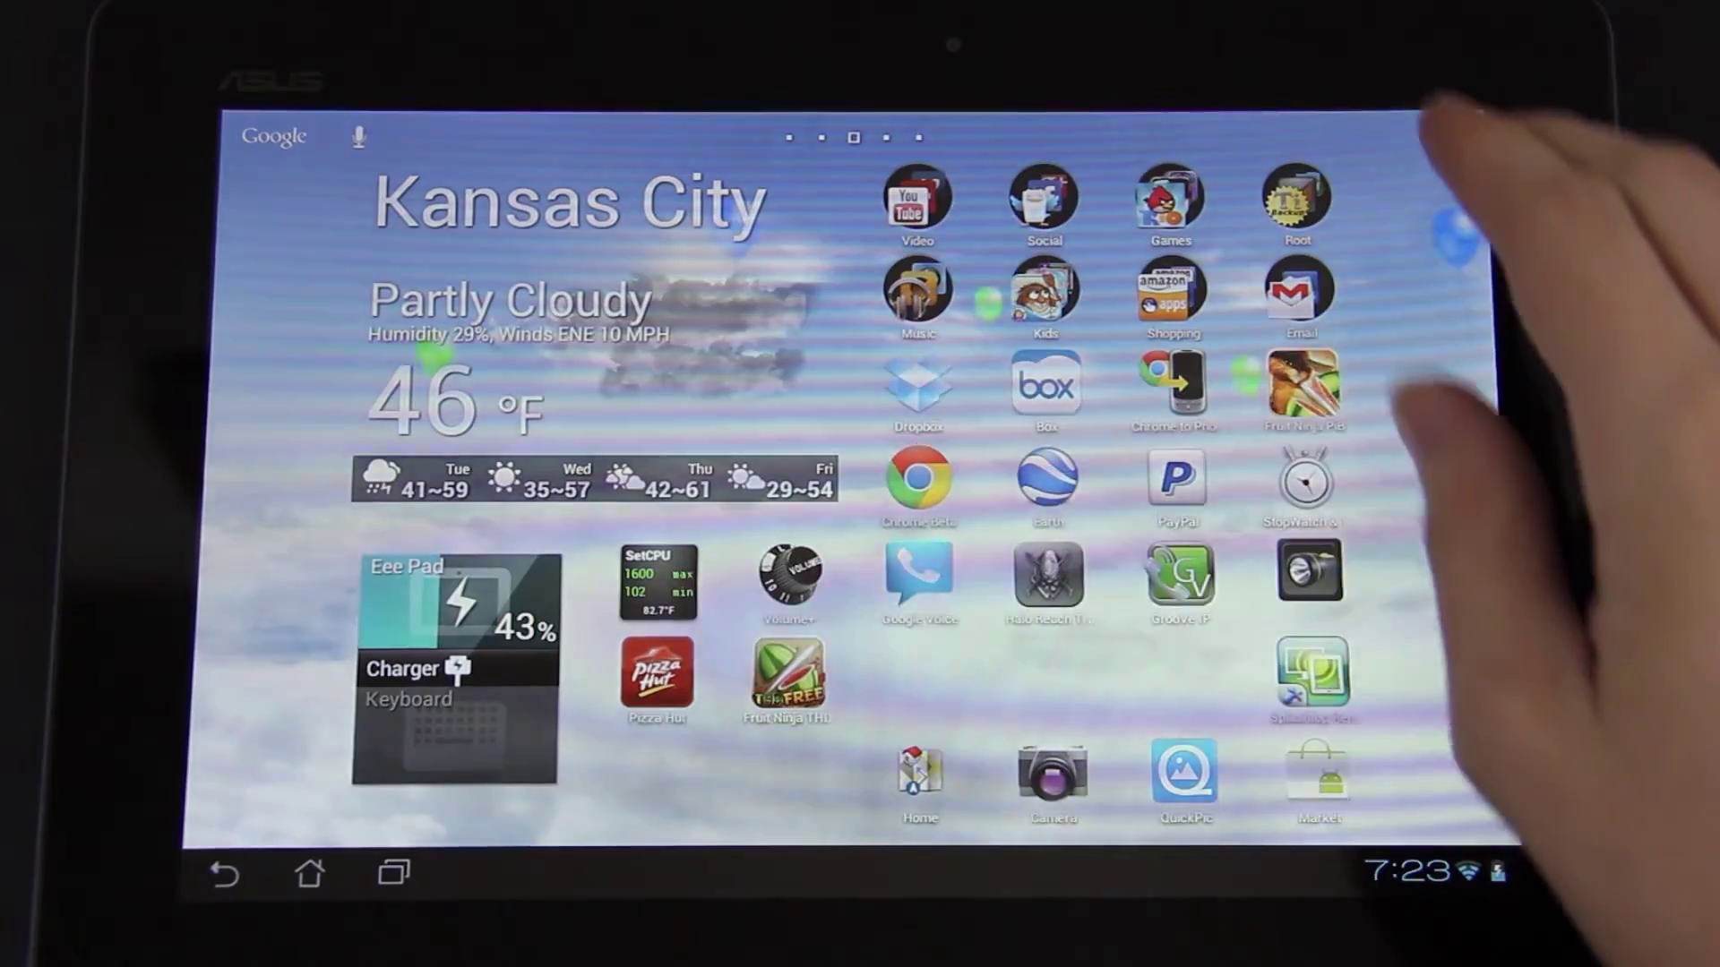
click(1449, 136)
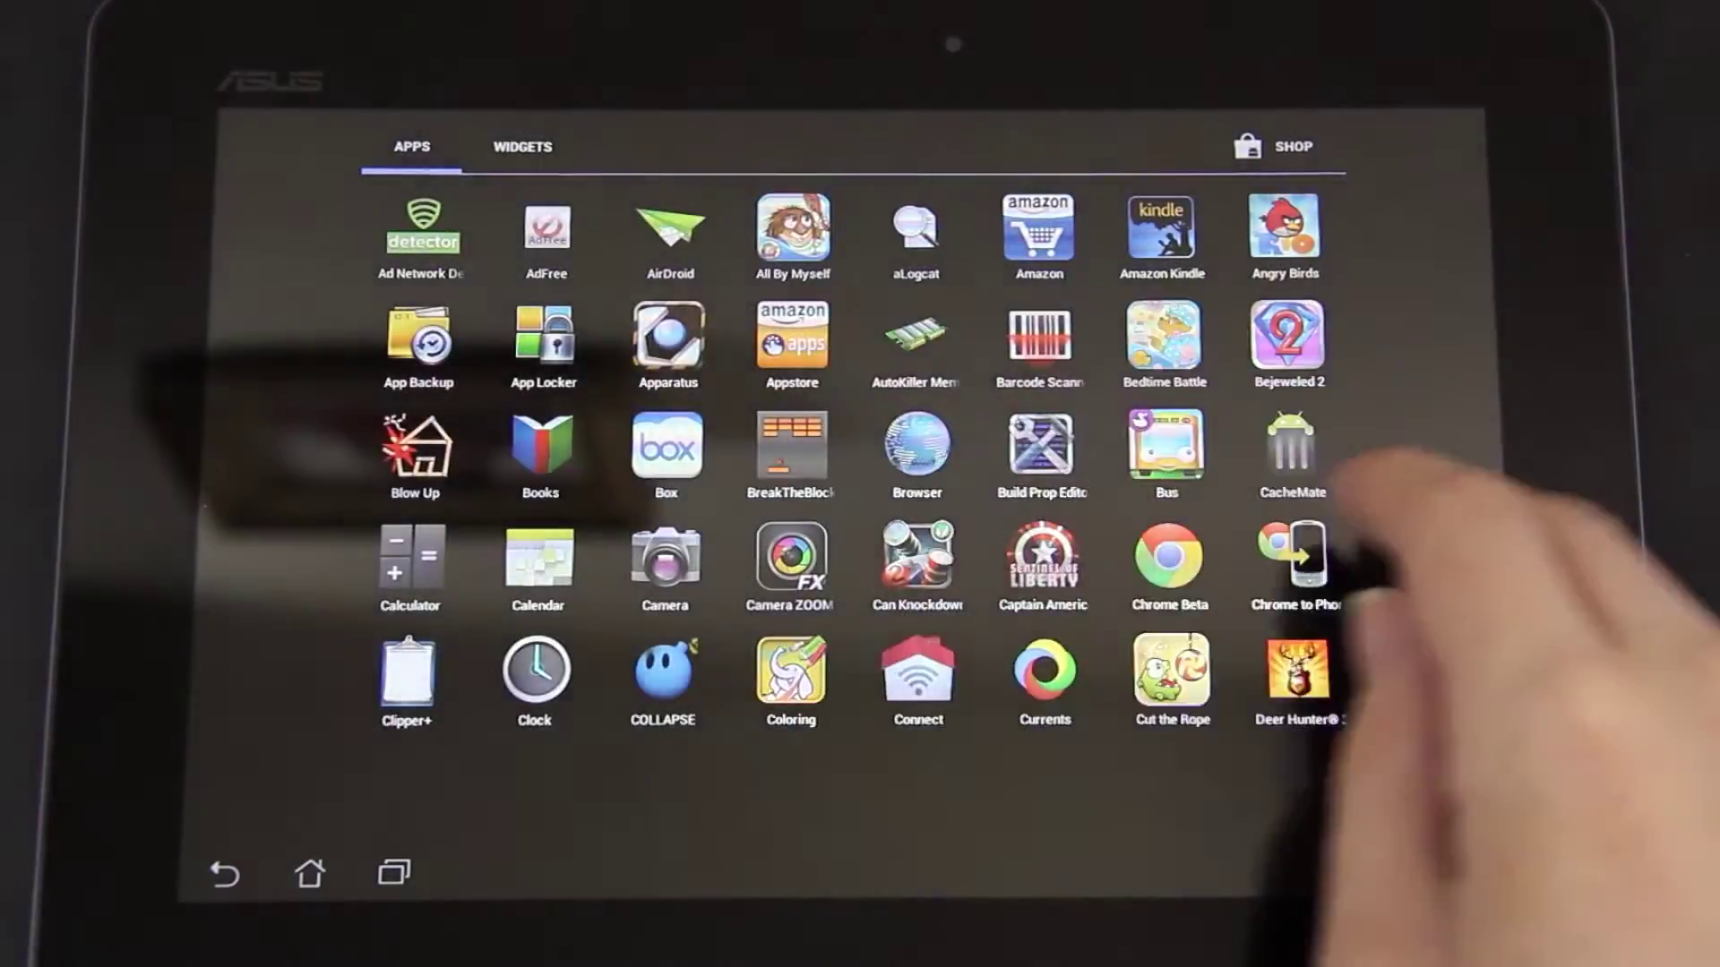
drag(1344, 577, 806, 577)
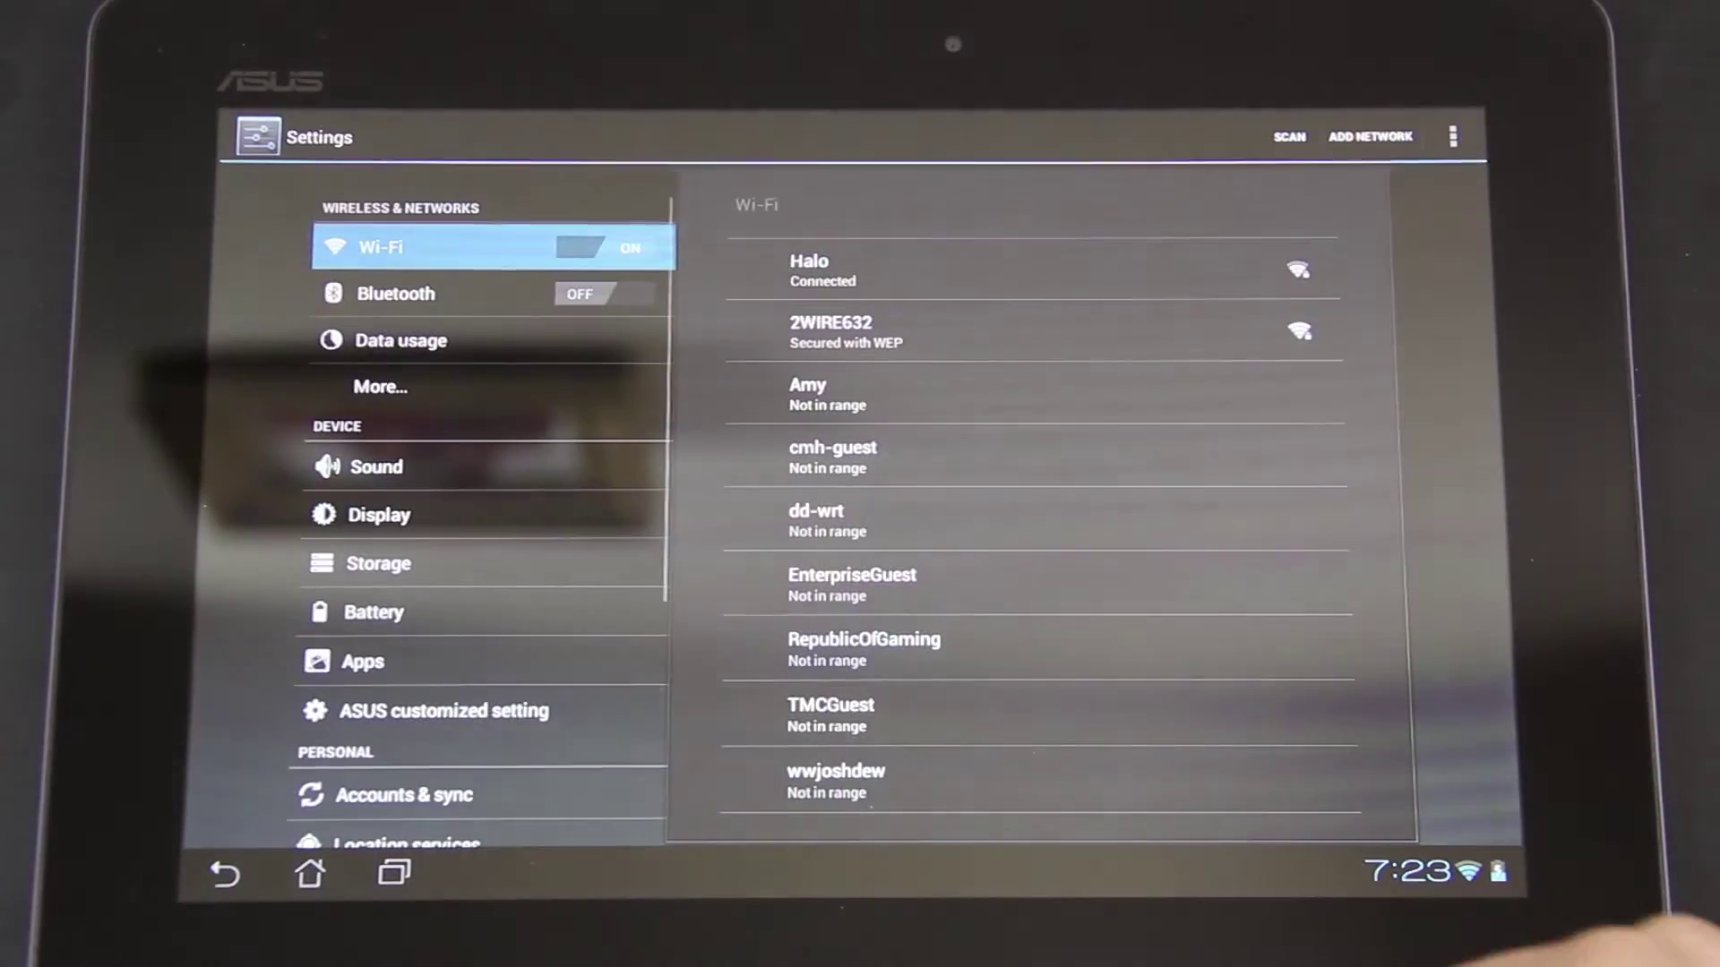
Run Factory data reset from Backup & reset, confirming Reset tablet and Erase everything
drag(483, 793, 484, 376)
click(403, 558)
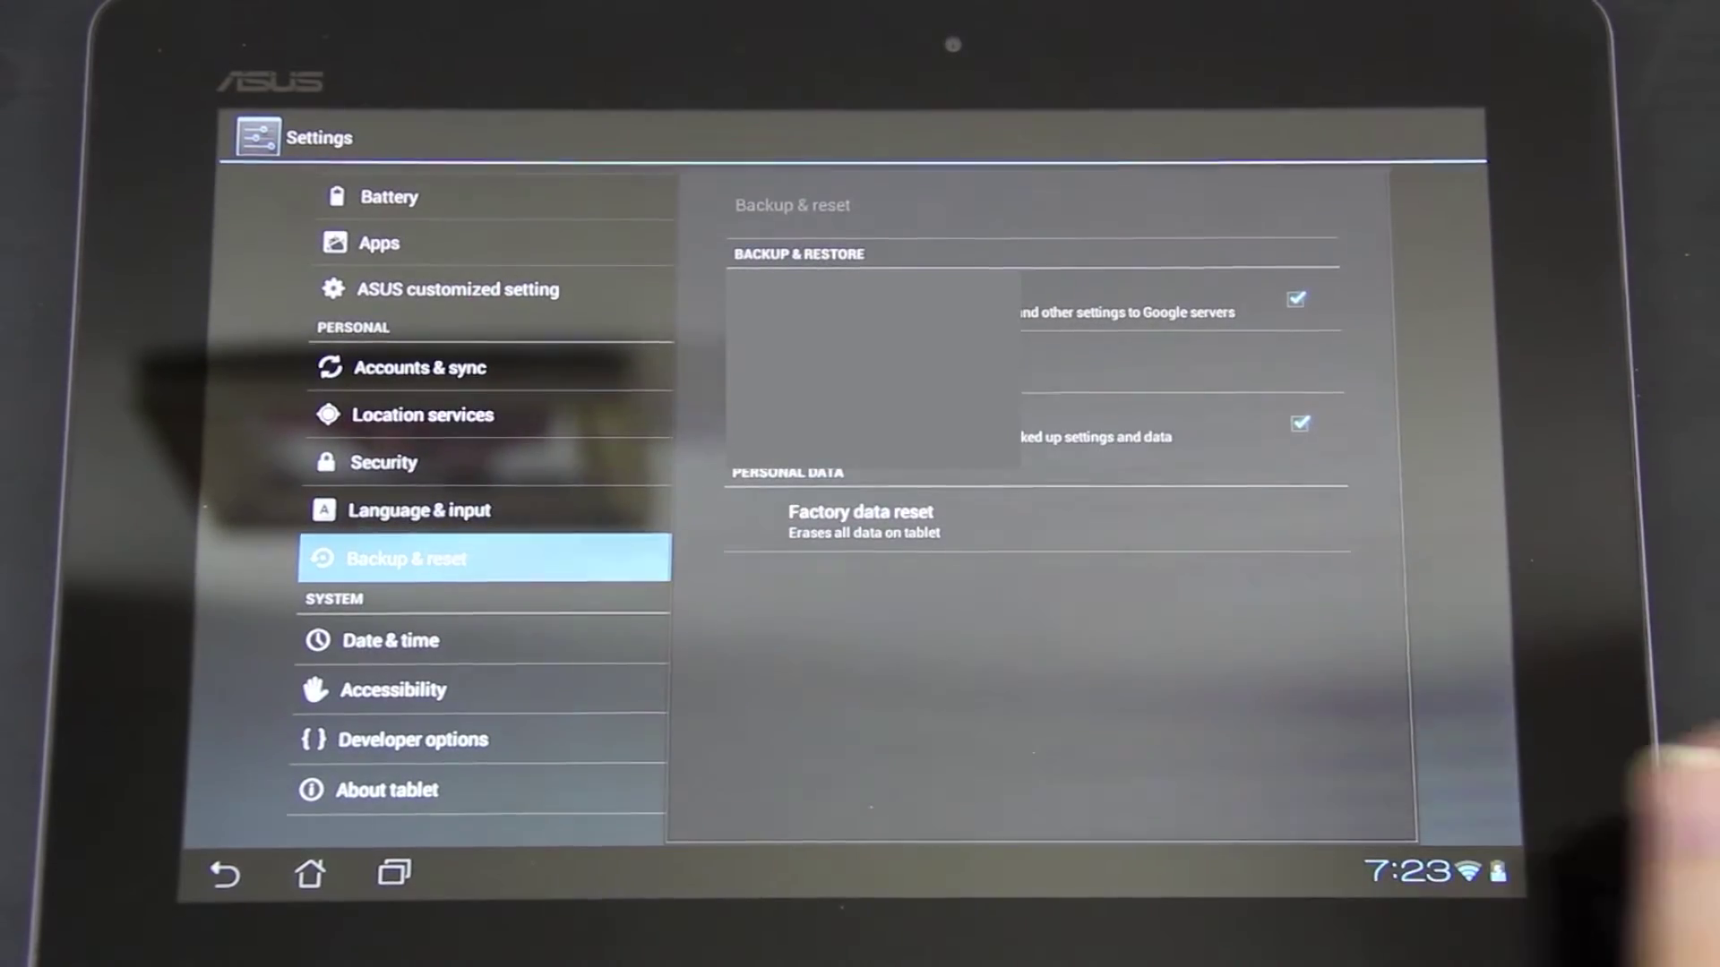
click(860, 520)
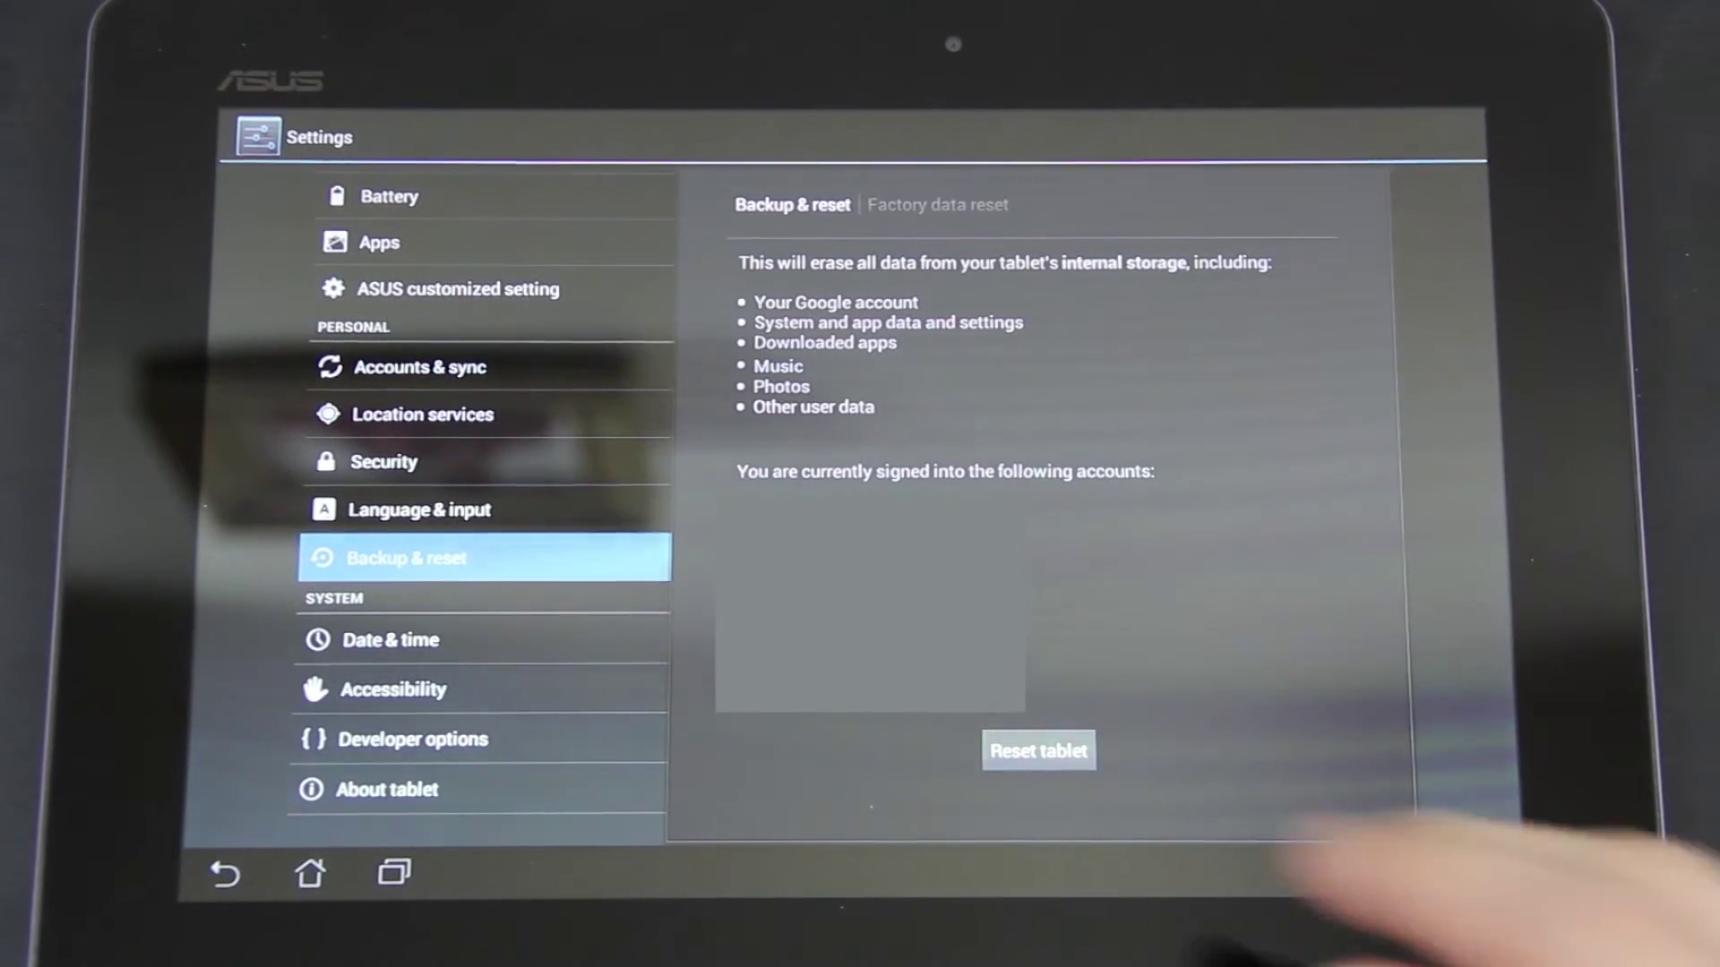
click(1039, 750)
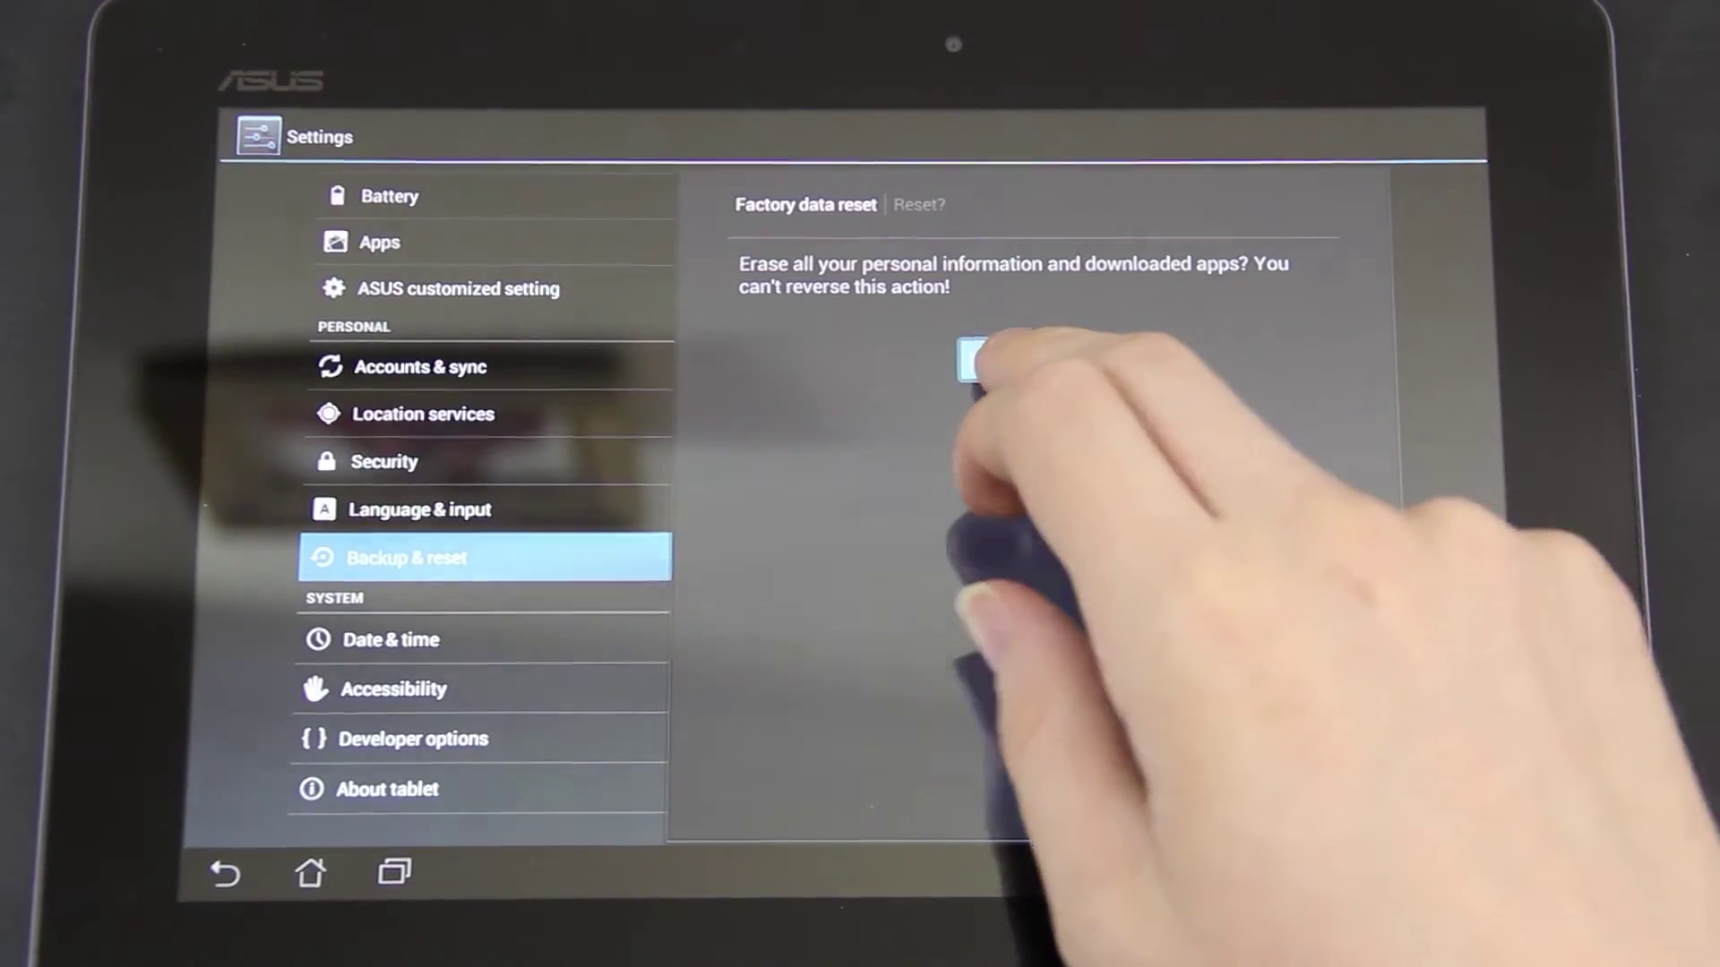
click(1033, 360)
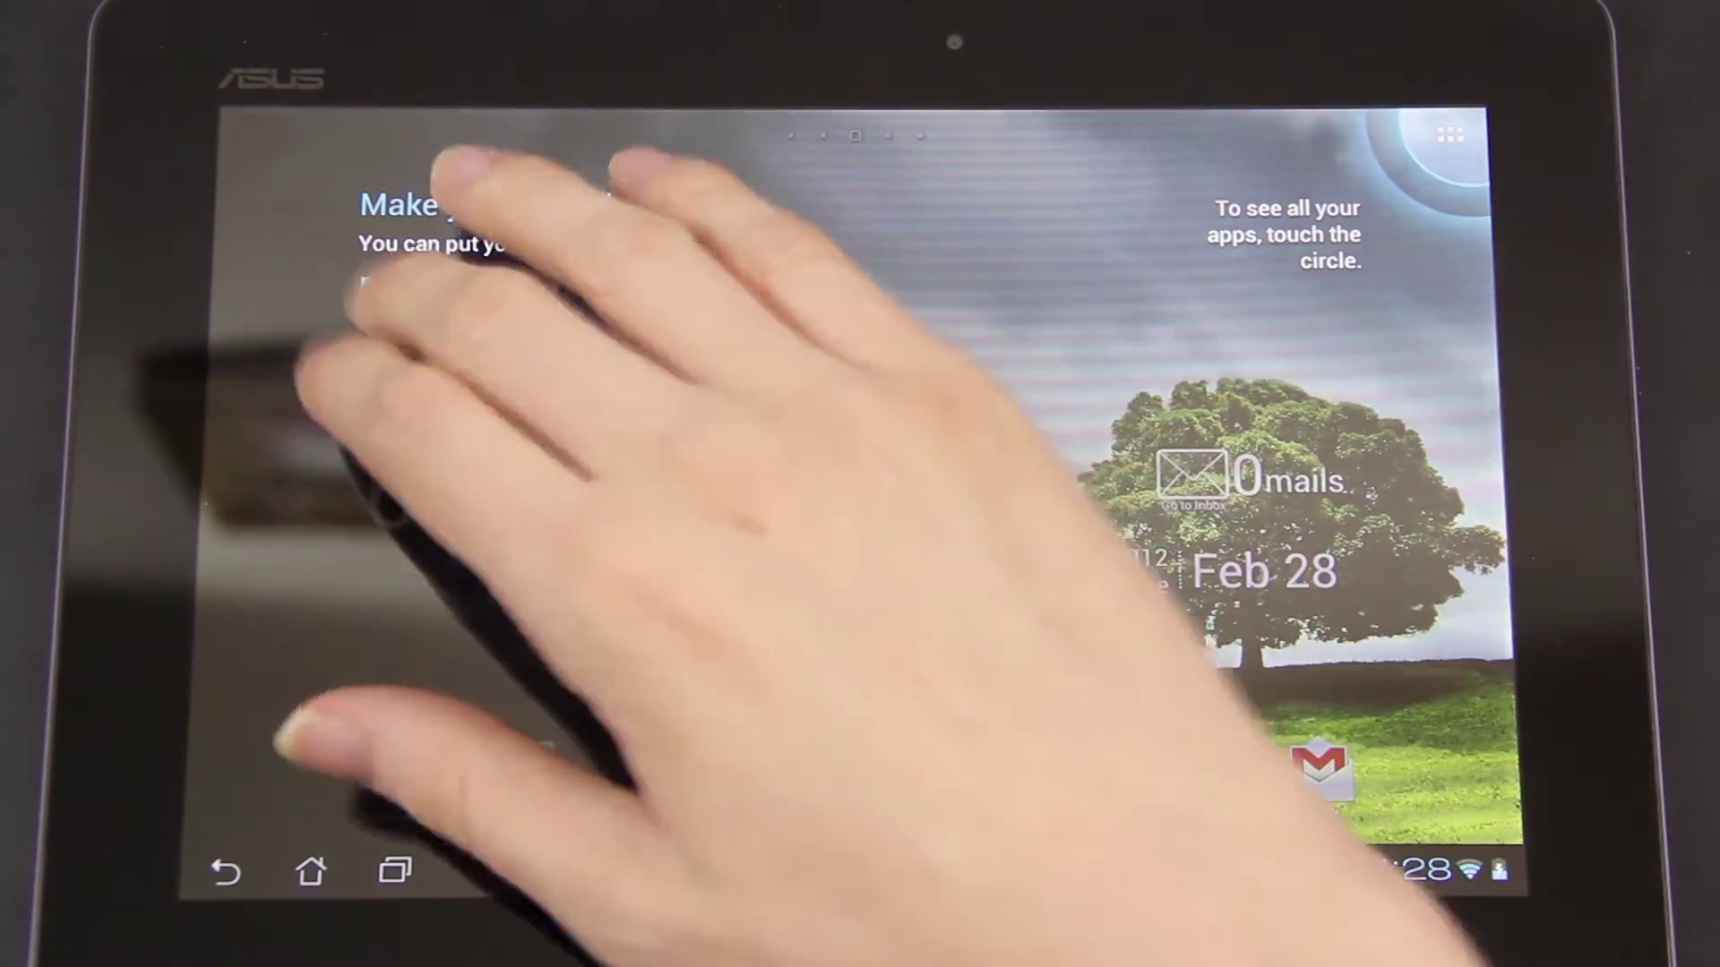
Dismiss the first-run tips on the home screen and in the app drawer
click(405, 296)
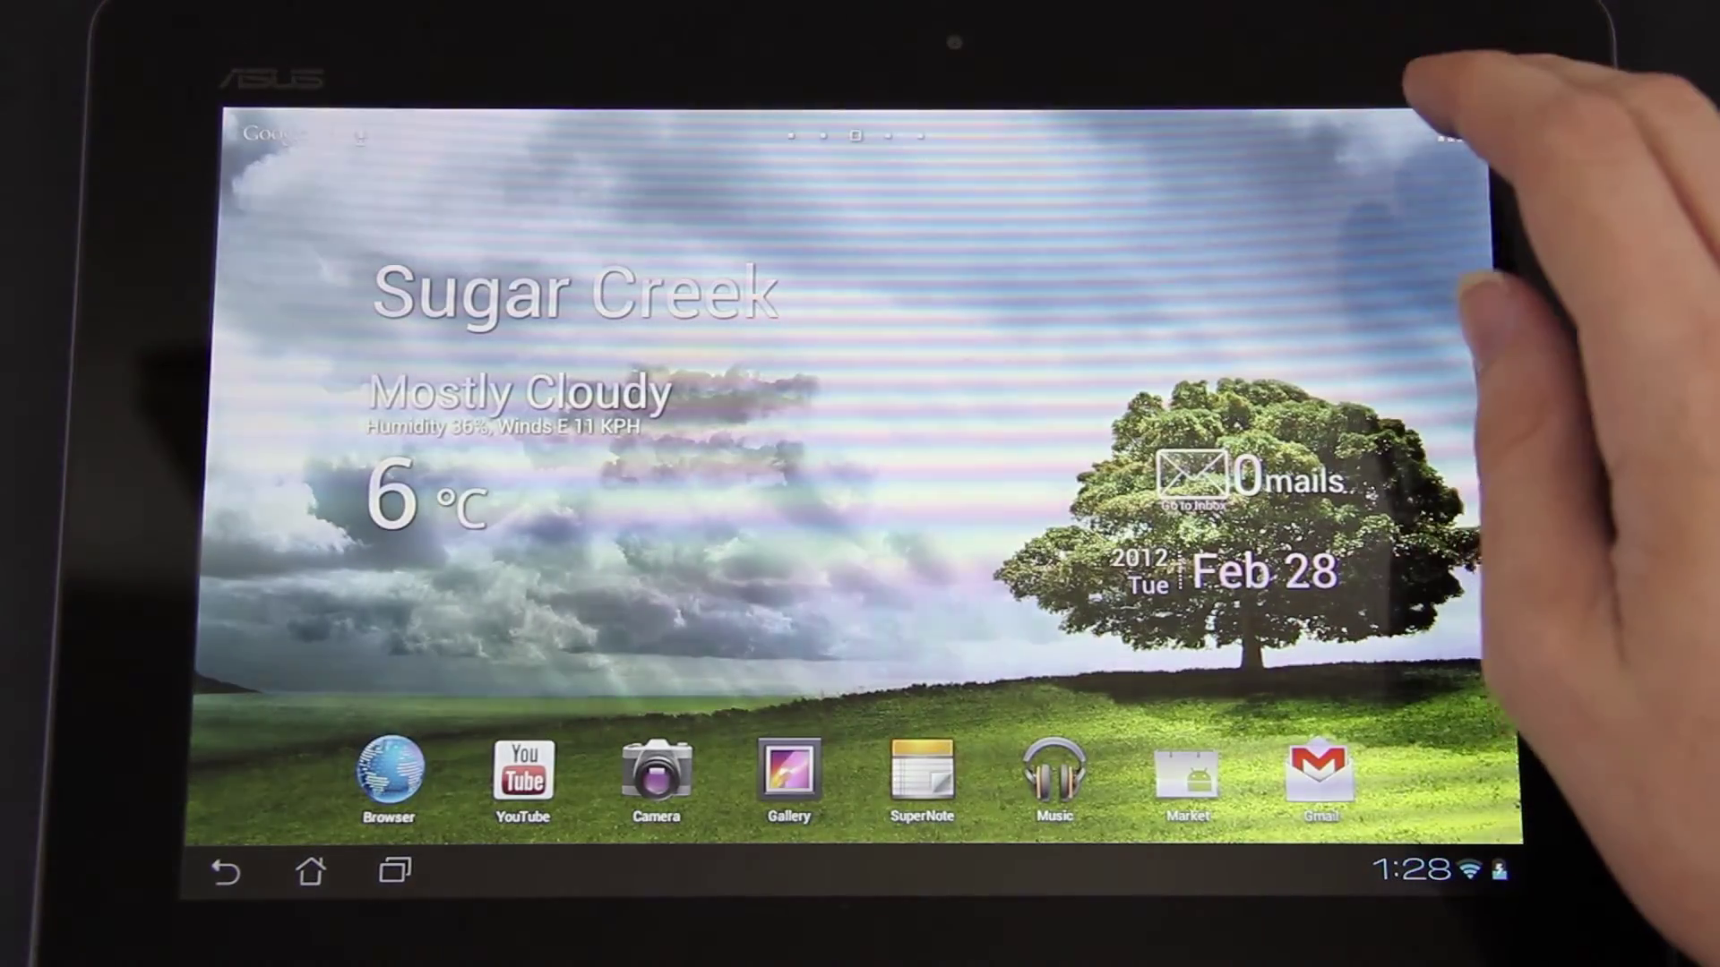
click(1450, 134)
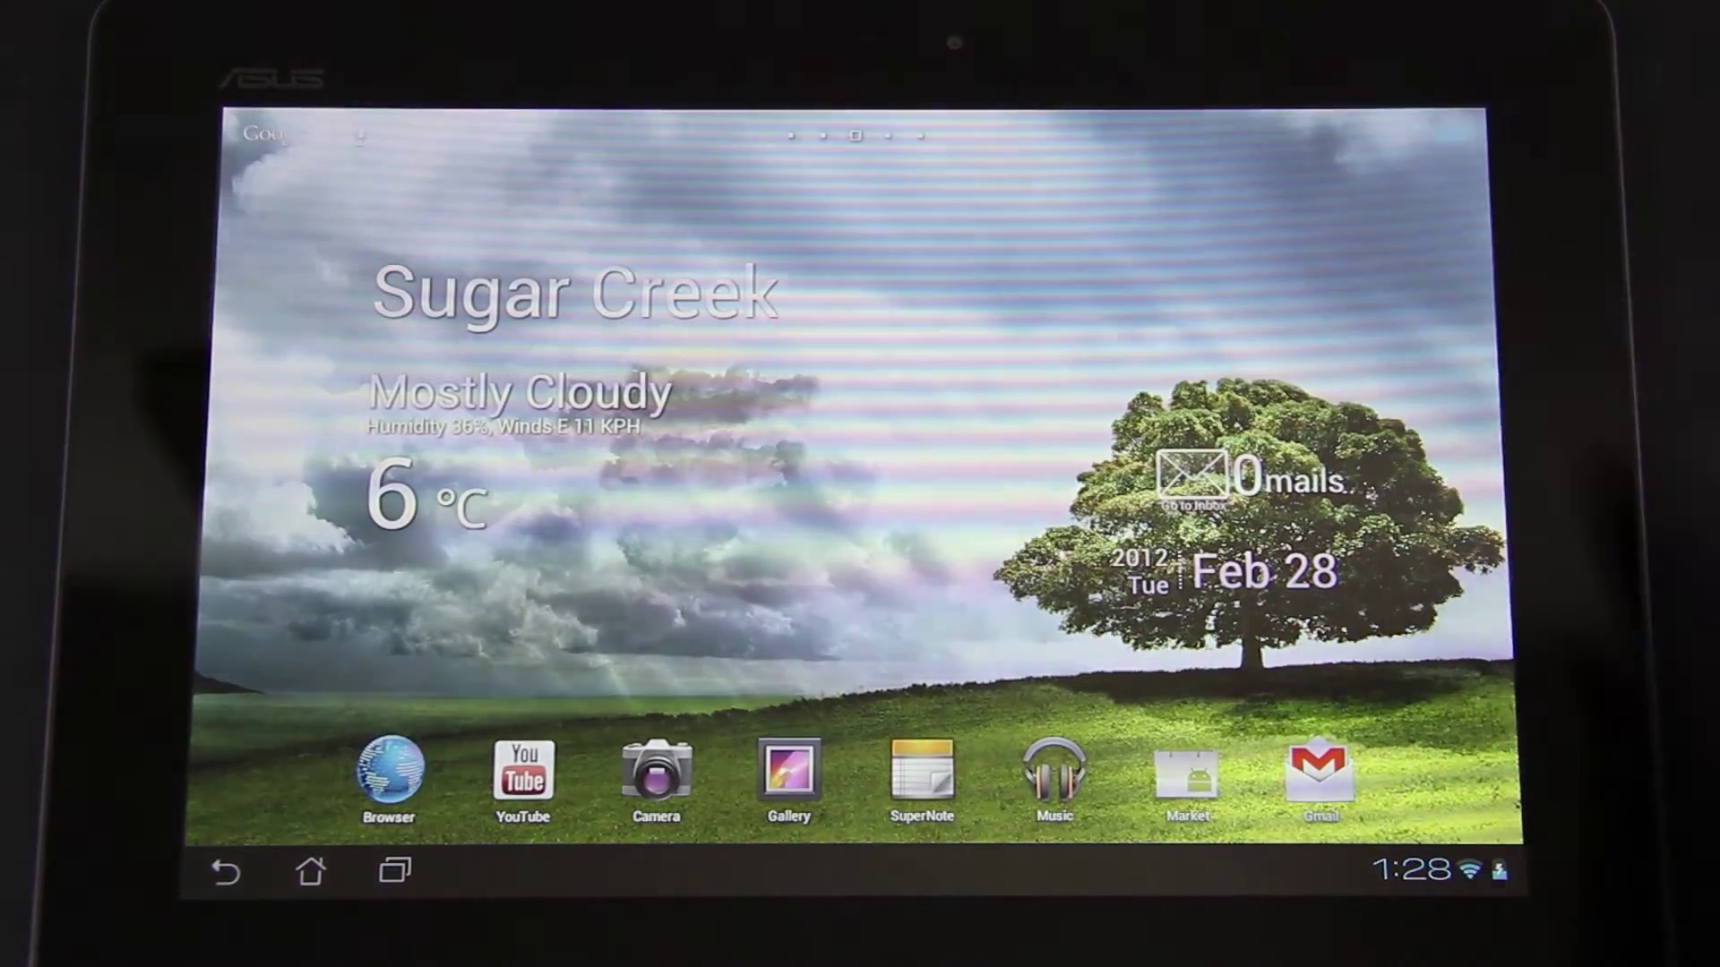
click(917, 451)
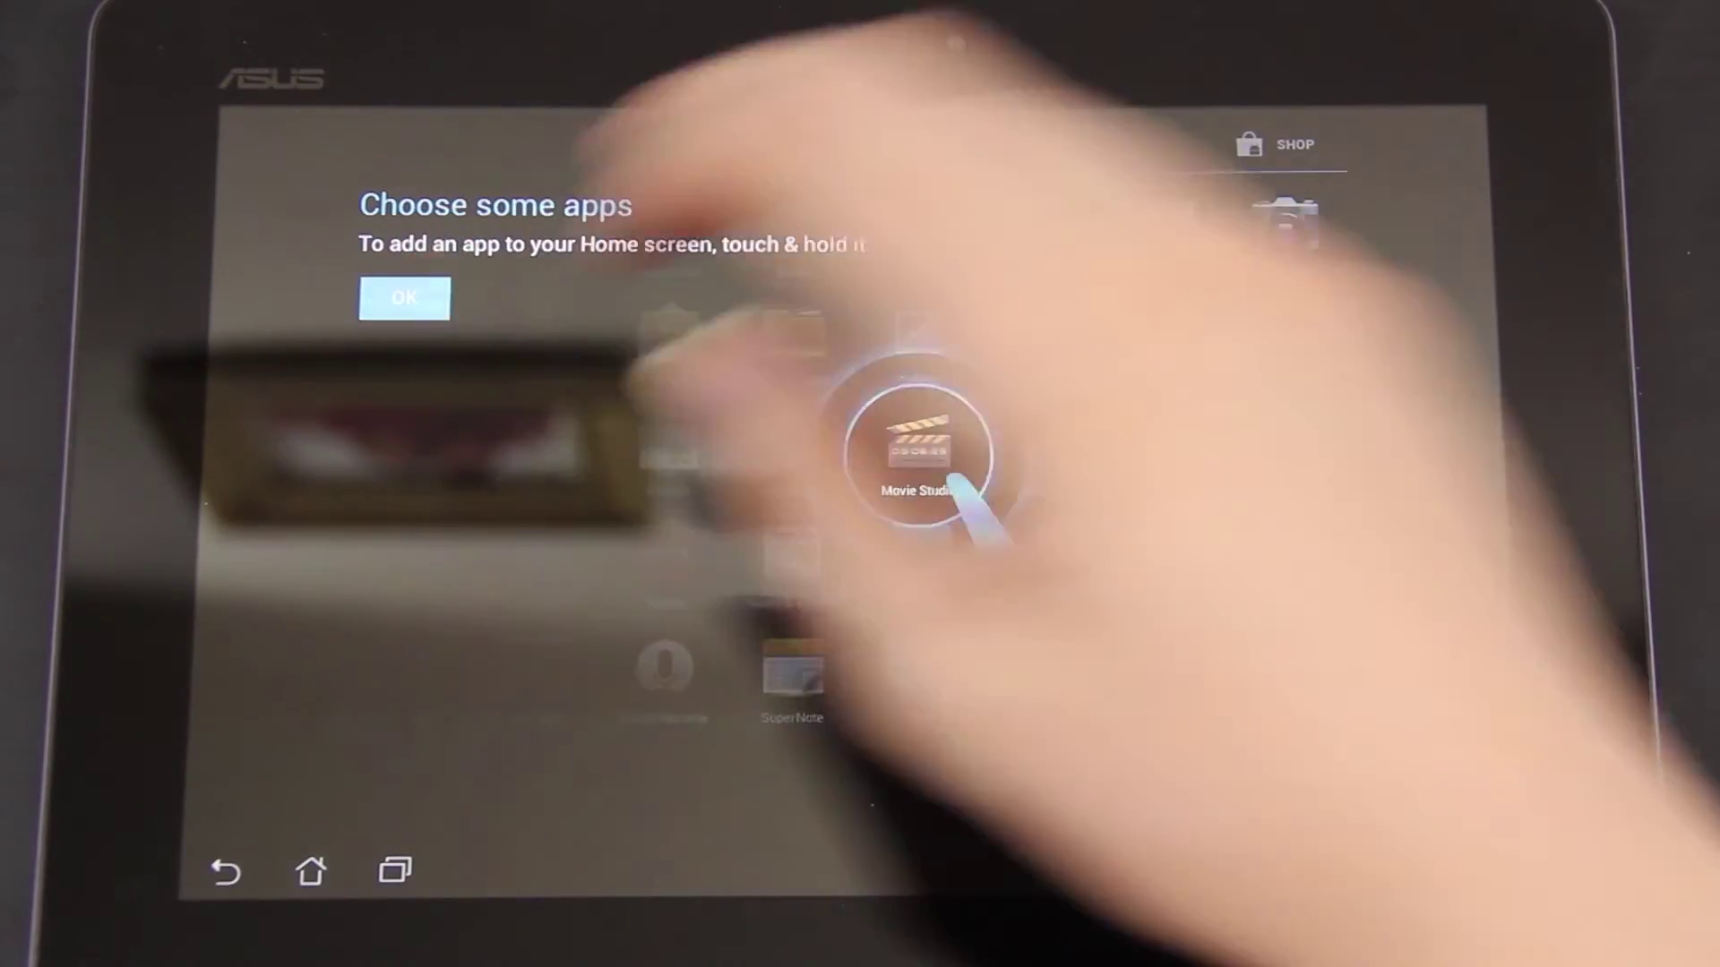
click(961, 504)
Browse the Apps and Widgets lists to confirm no Superuser app, then return home
drag(1276, 604, 807, 605)
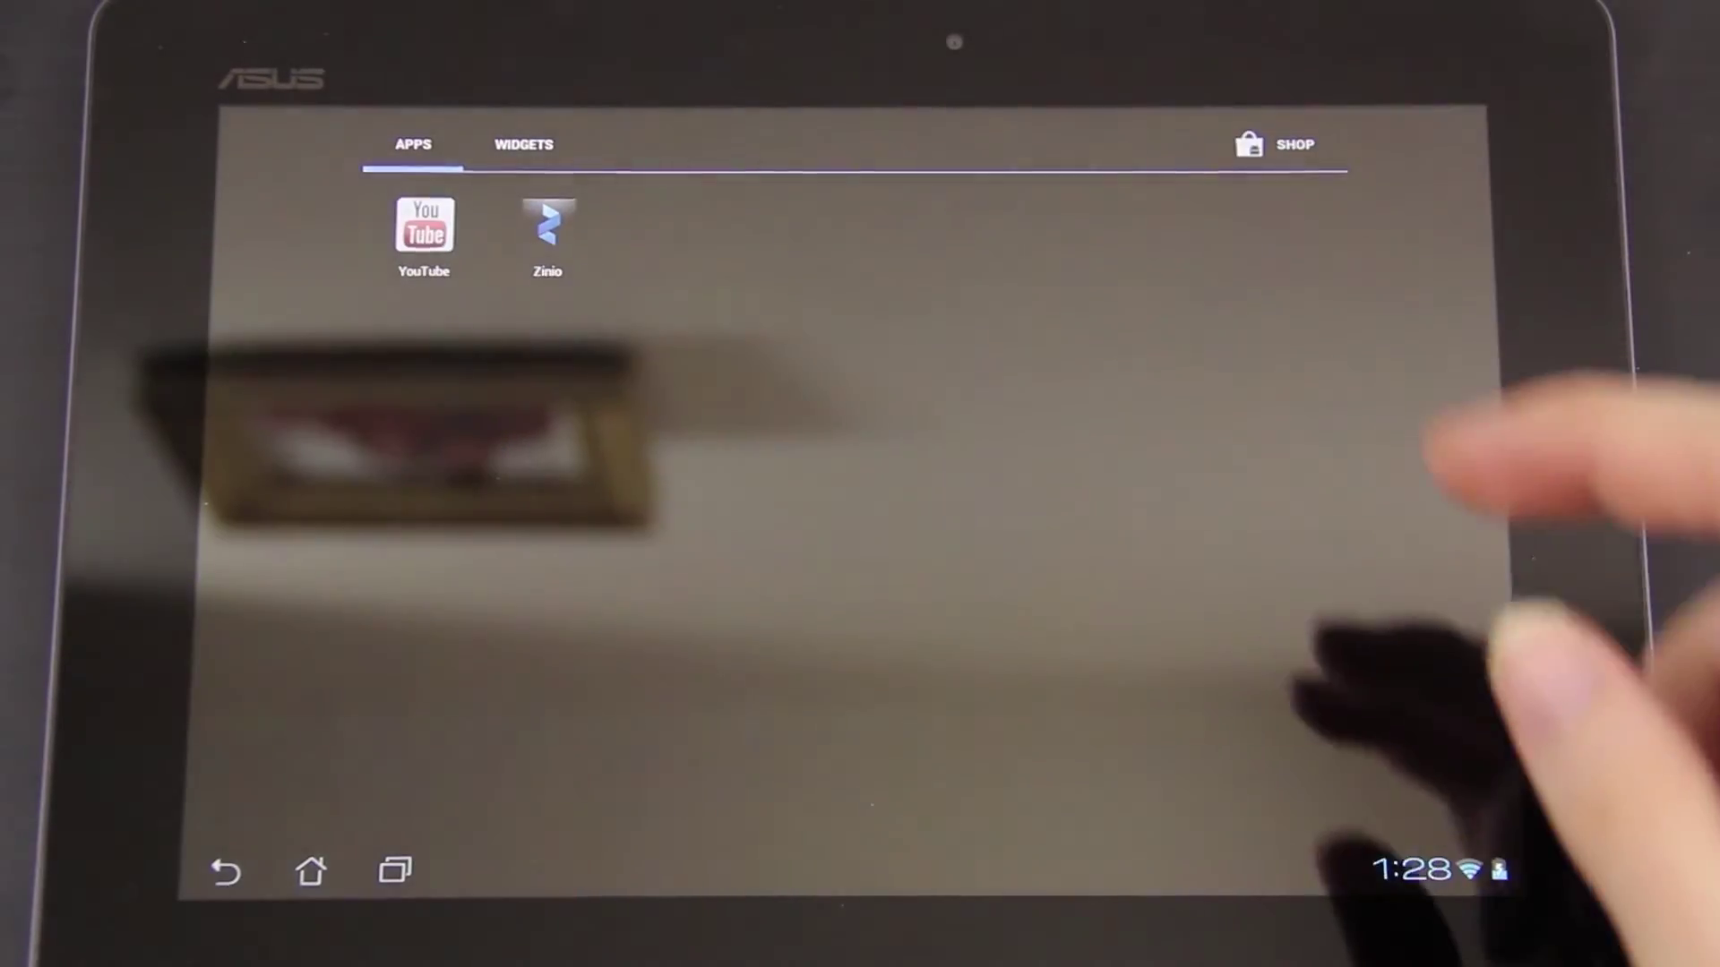
drag(940, 605, 1479, 605)
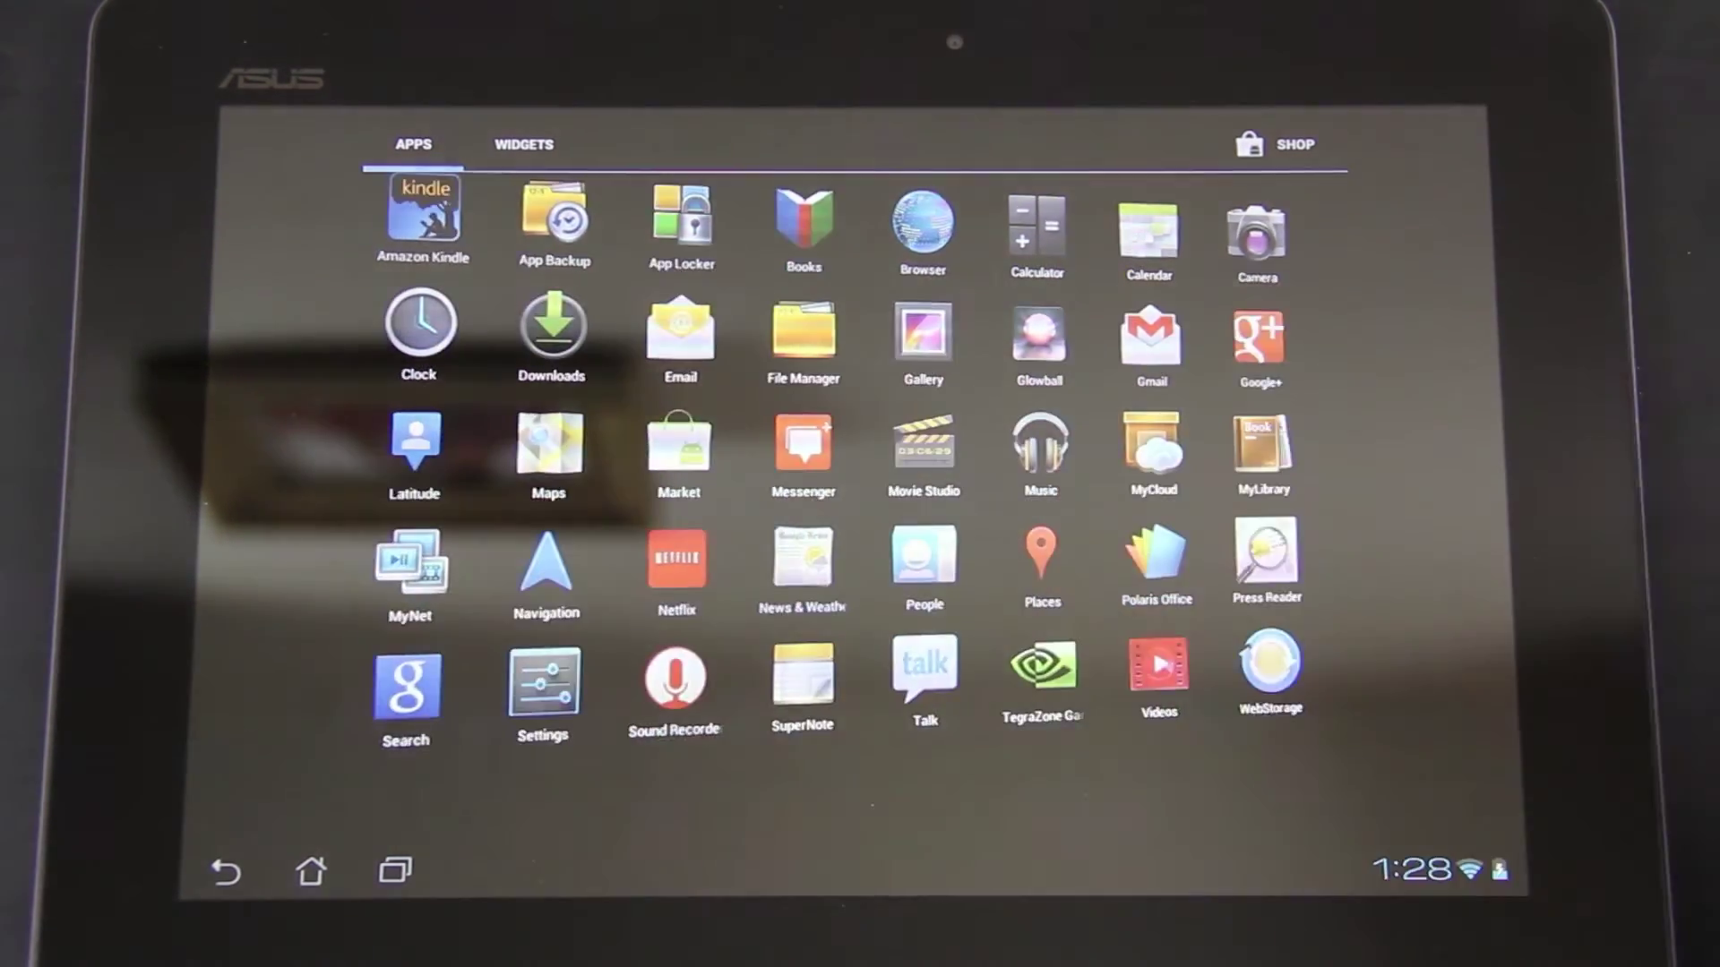
mouse_move(1344, 564)
mouse_down()
mouse_move(806, 564)
mouse_move(539, 537)
mouse_up()
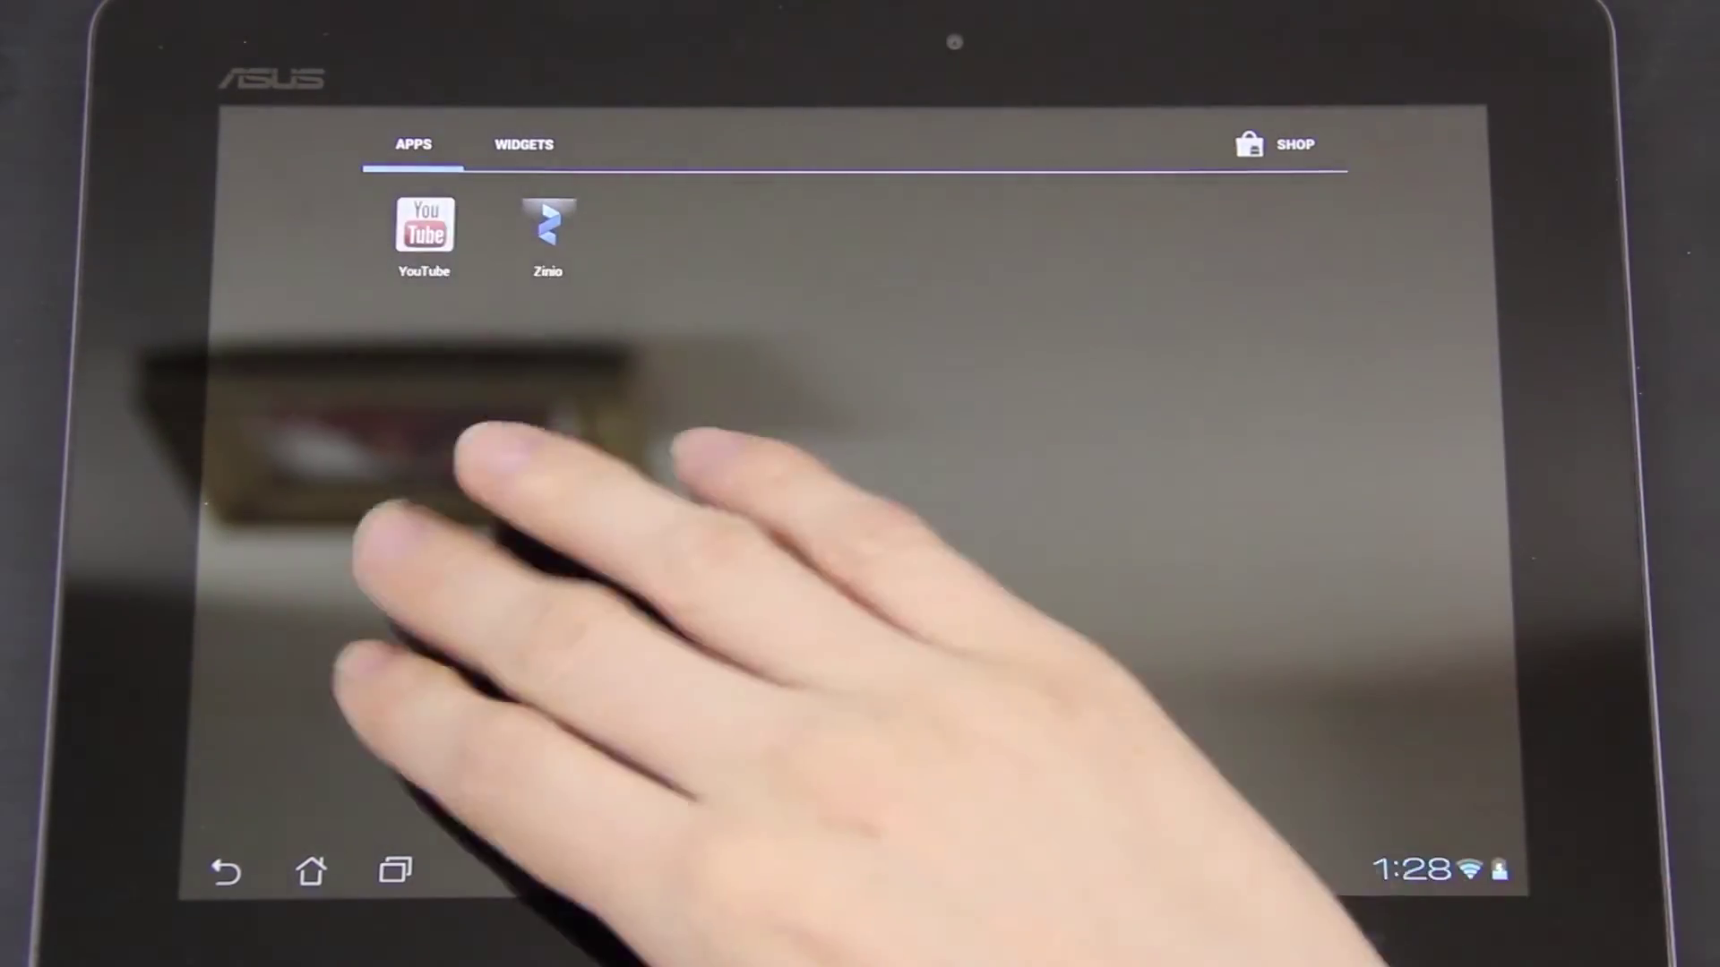
drag(470, 457, 1142, 644)
click(310, 871)
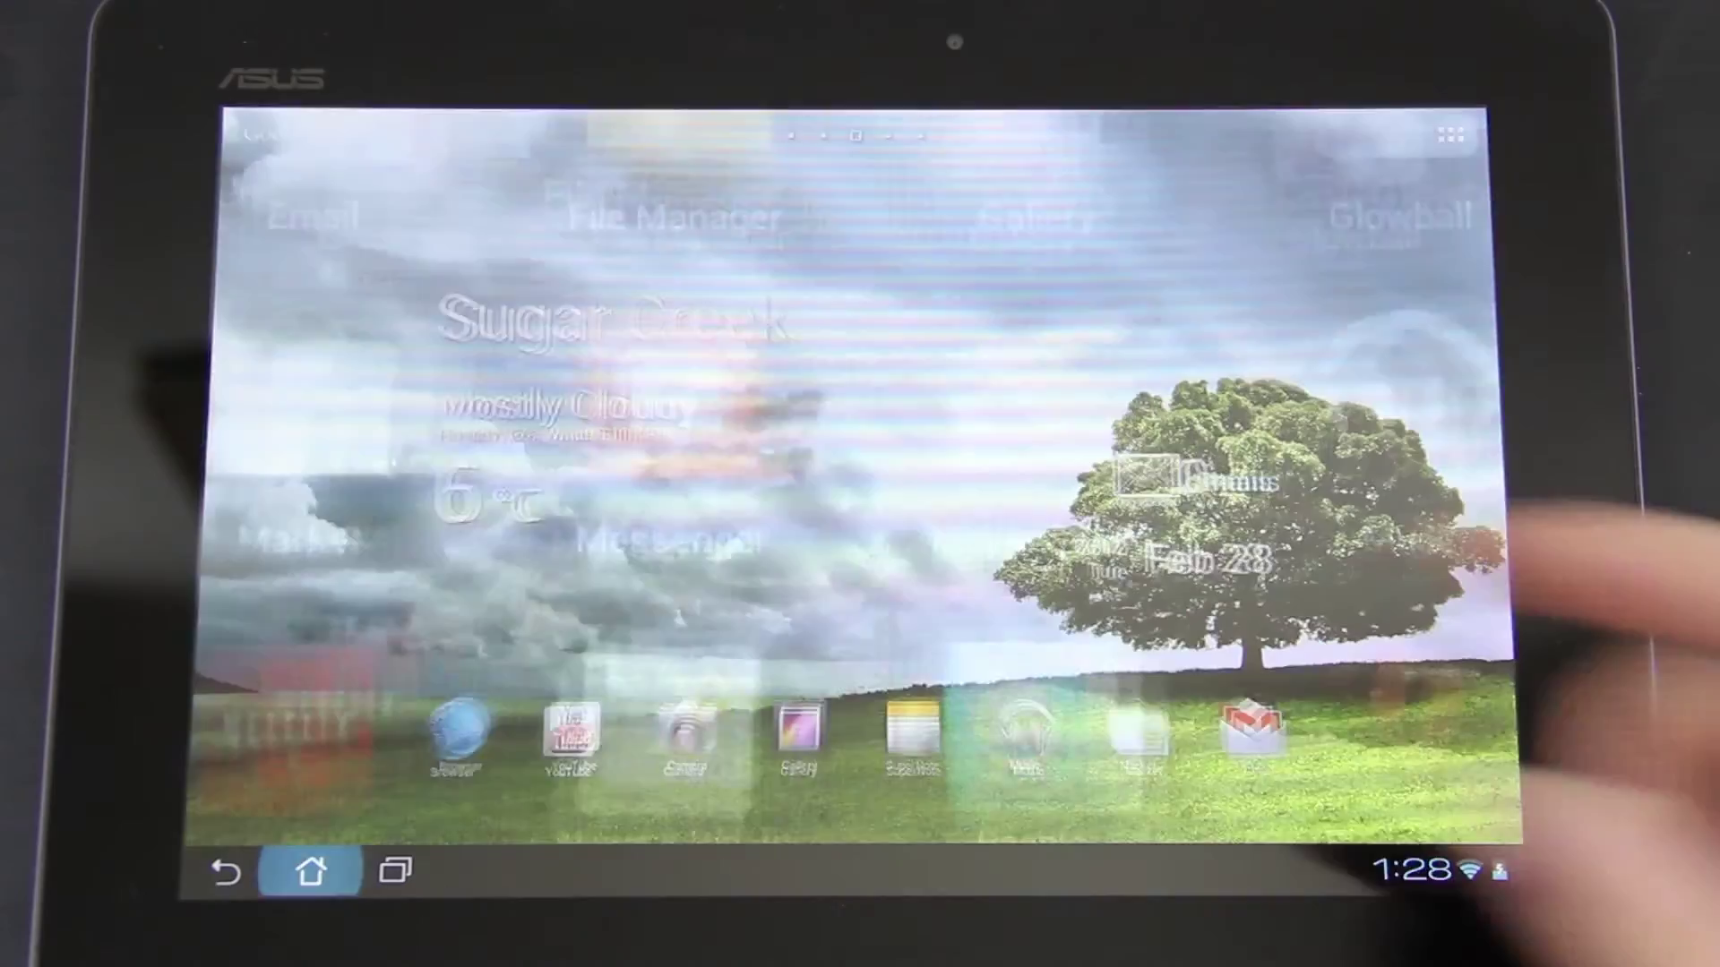